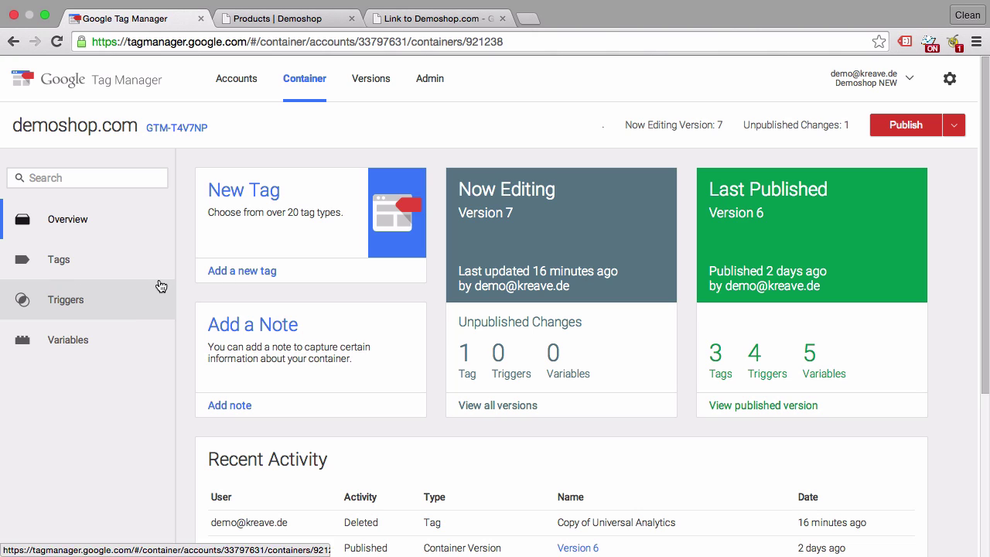
# Open the container's variables overview and start Preview and Debug mode.
pyautogui.click(104, 354)
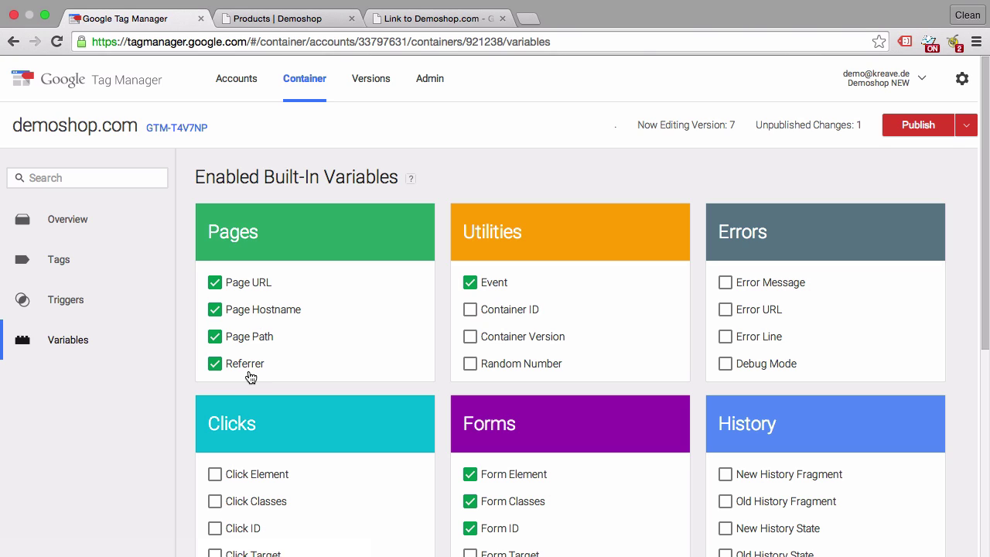
pyautogui.click(962, 127)
pyautogui.click(897, 249)
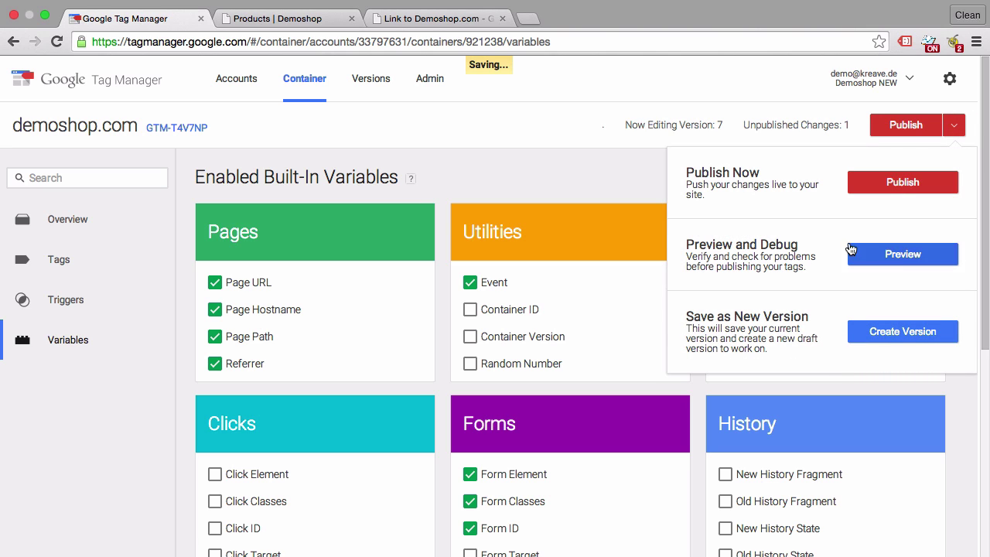
# Reload the Demoshop products page and examine the Referrer variable for its Pageview event in the debug console.
pyautogui.click(235, 22)
pyautogui.click(57, 41)
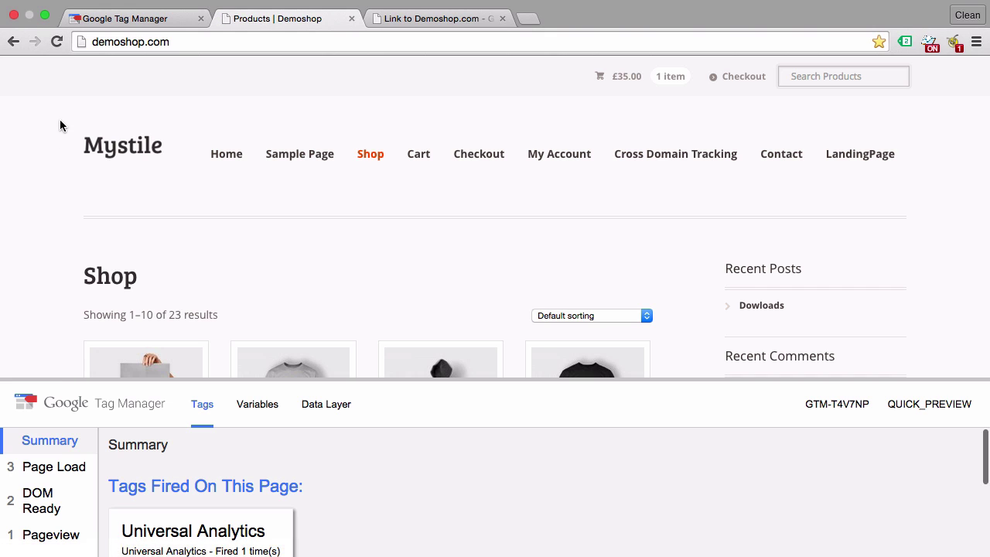
pyautogui.click(54, 534)
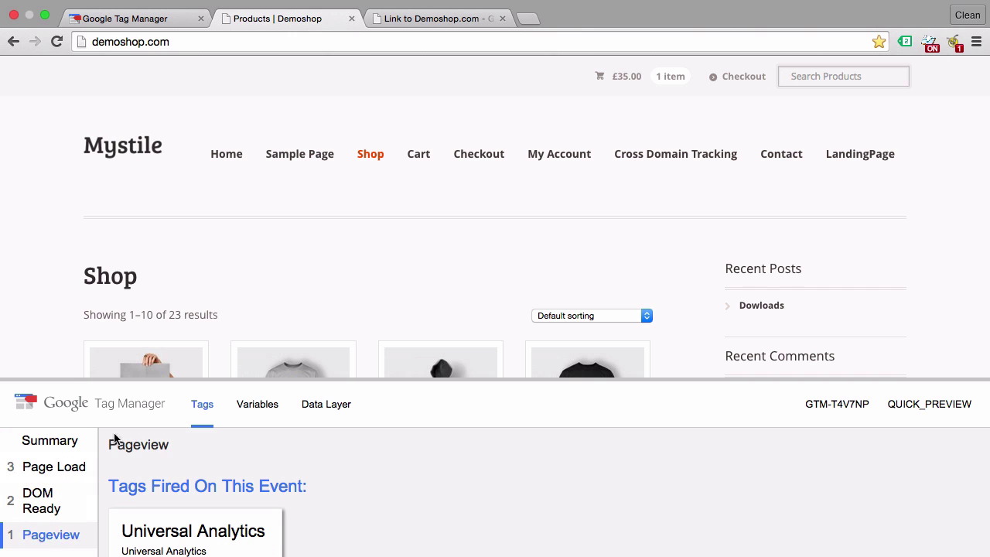
pyautogui.click(270, 414)
pyautogui.scroll(-3, 270, 454)
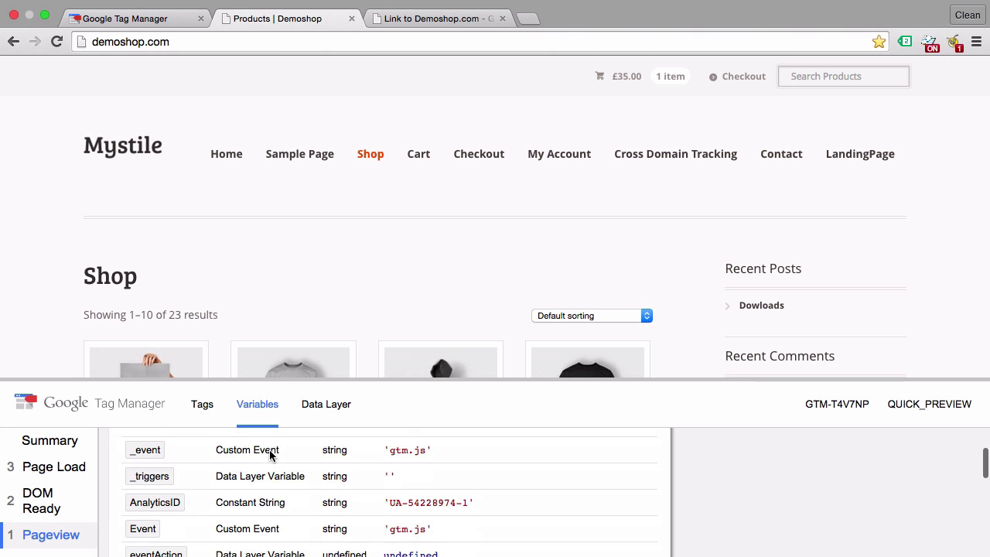
pyautogui.scroll(-6, 271, 460)
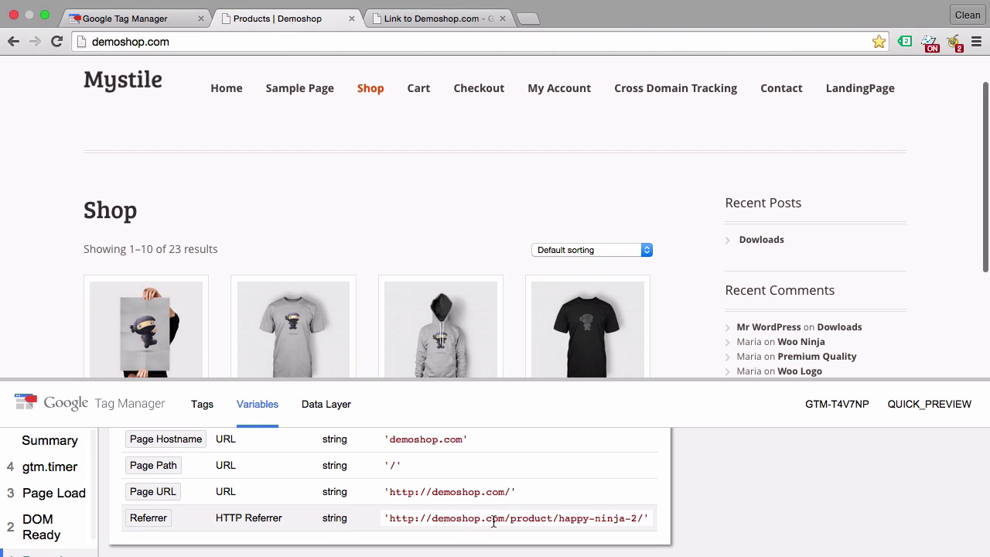
# Open the grey Happy Ninja T-shirt's product page and examine the Referrer variable for its Pageview event.
pyautogui.scroll(-3, 356, 163)
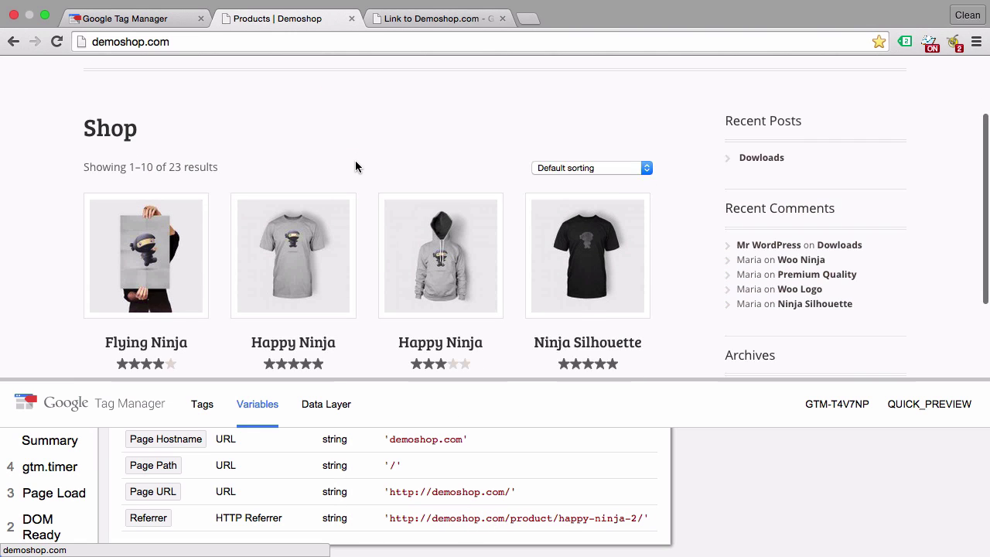
pyautogui.click(295, 269)
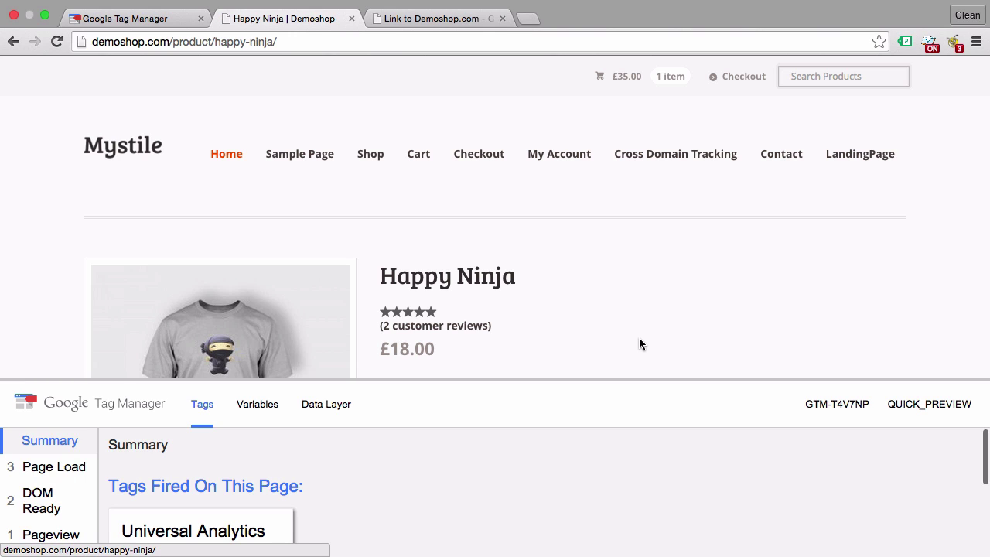
pyautogui.click(35, 533)
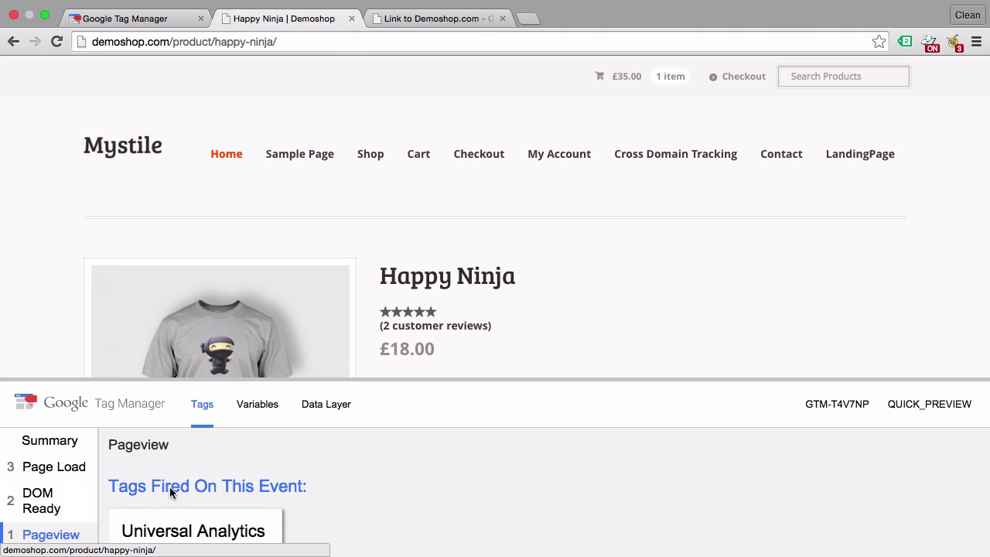
pyautogui.click(257, 404)
pyautogui.scroll(-10, 380, 470)
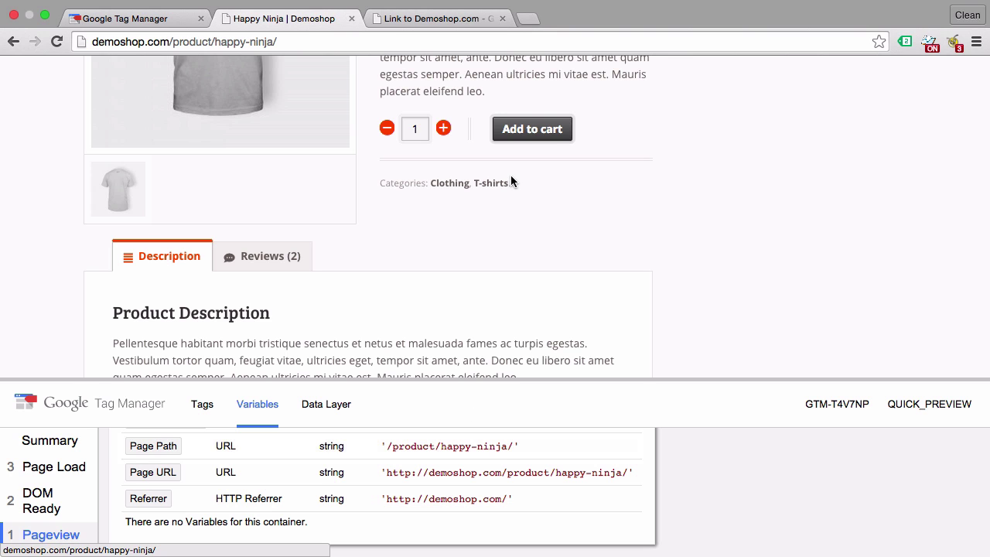
# Go to the shop's Checkout page and examine the Referrer variable for its Pageview event.
pyautogui.scroll(5, 510, 176)
pyautogui.scroll(3, 511, 182)
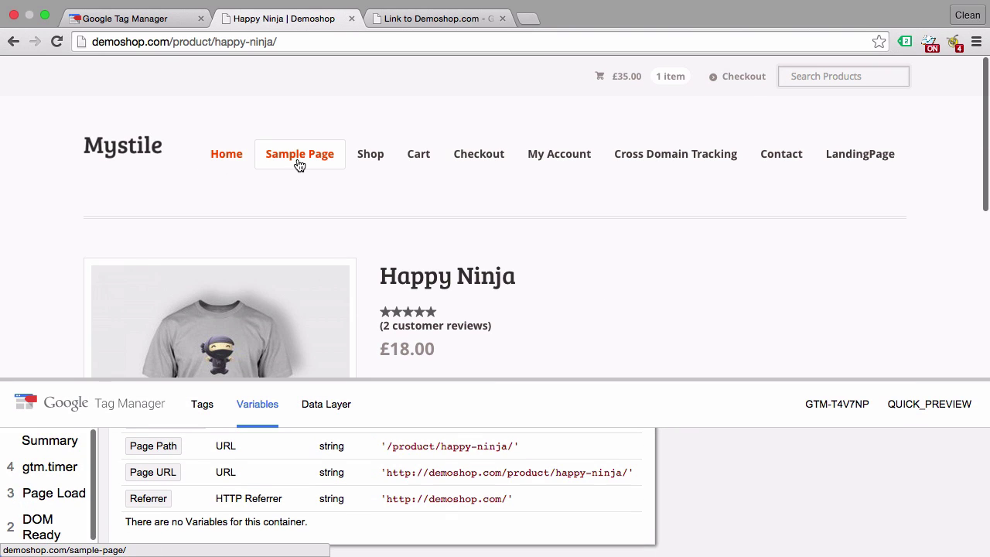
pyautogui.click(466, 165)
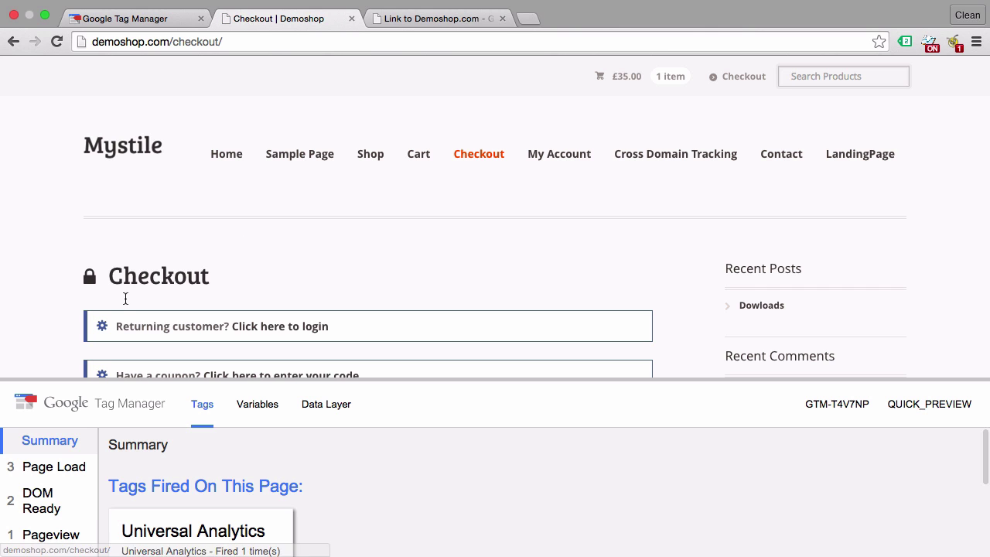
pyautogui.click(39, 532)
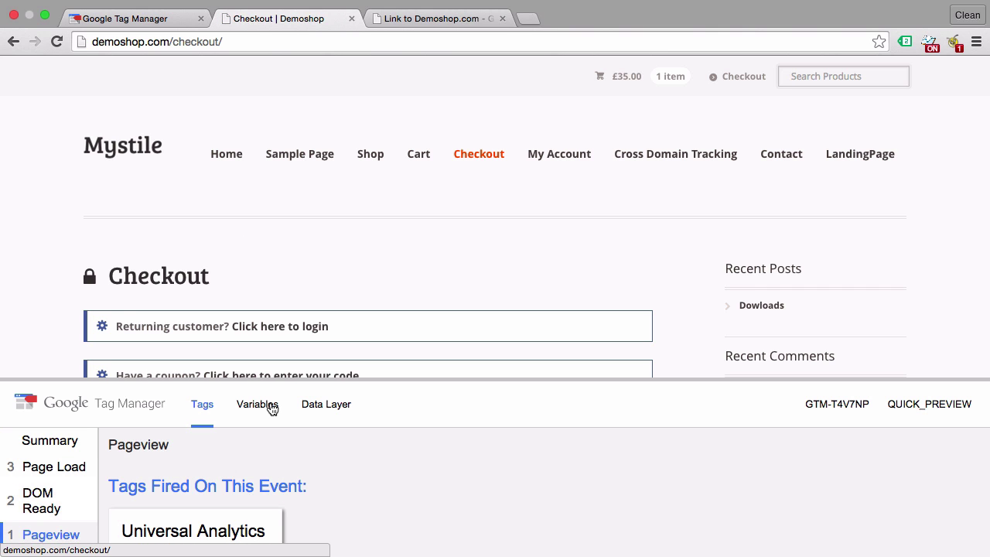
pyautogui.click(270, 407)
pyautogui.scroll(-10, 294, 464)
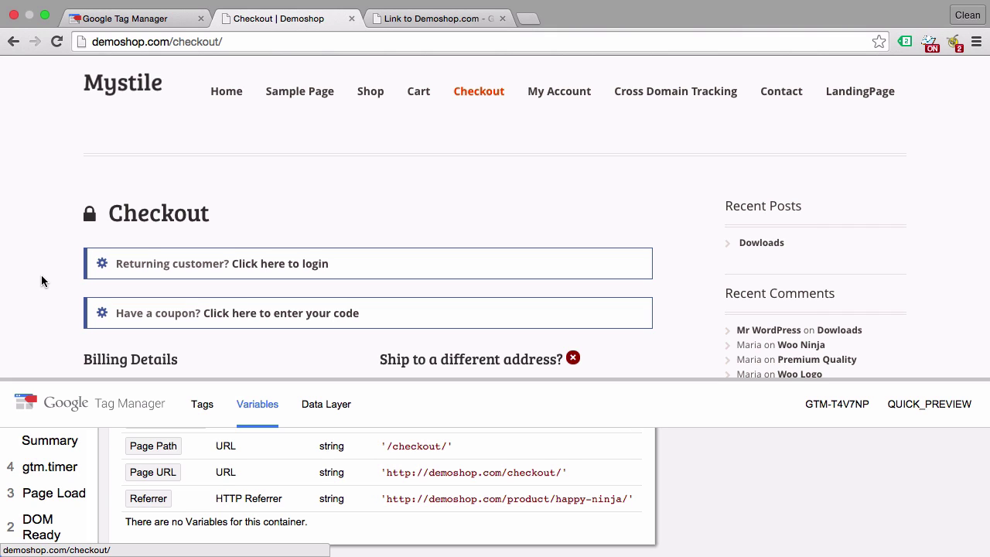
# Follow the link to Demoshop.com from the GTM Training page and examine the Referrer variable for the Pageview event.
pyautogui.click(464, 24)
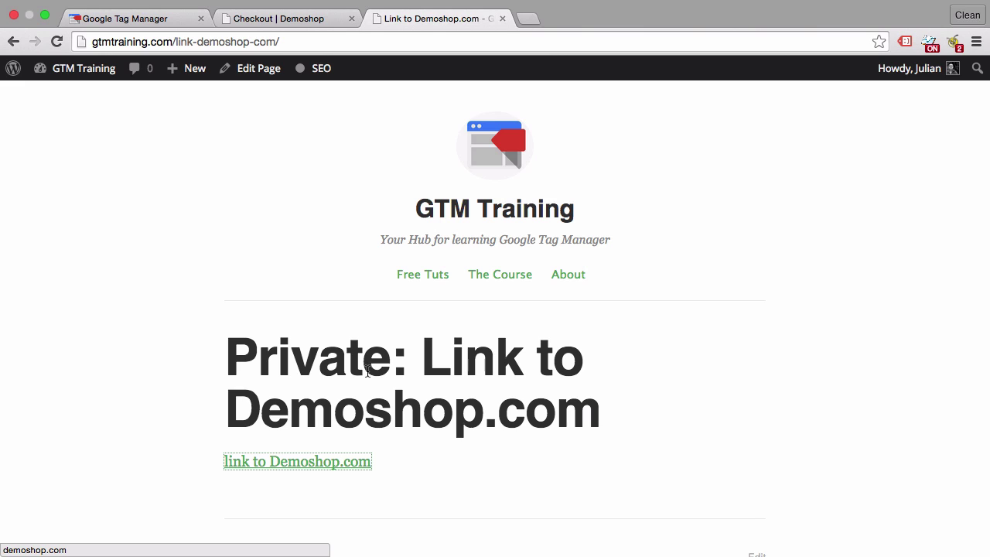
pyautogui.click(244, 463)
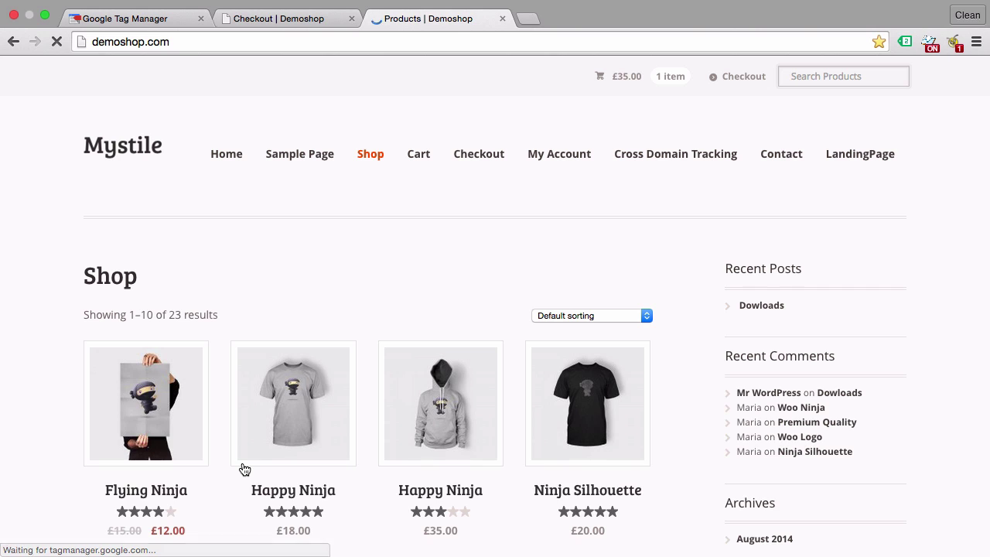
pyautogui.click(51, 548)
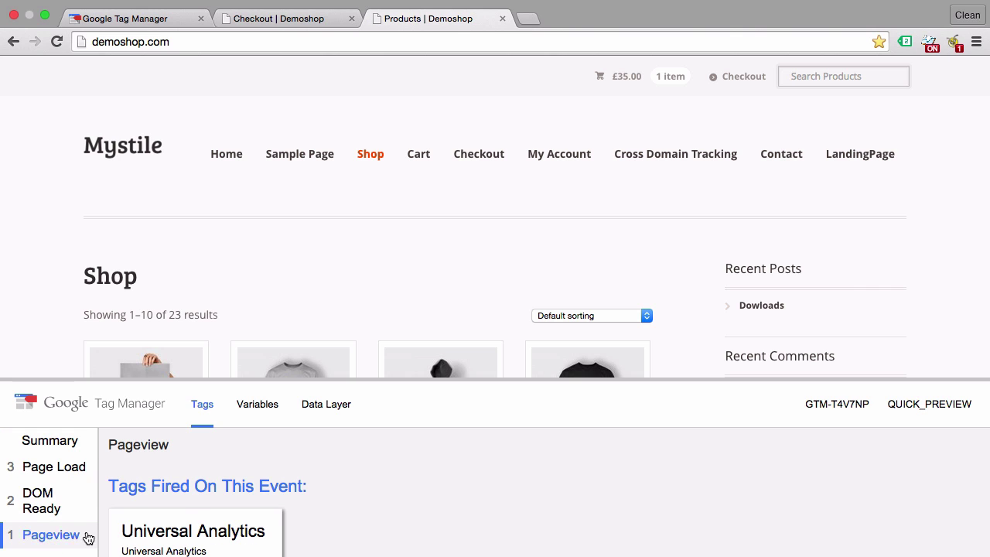
pyautogui.click(257, 416)
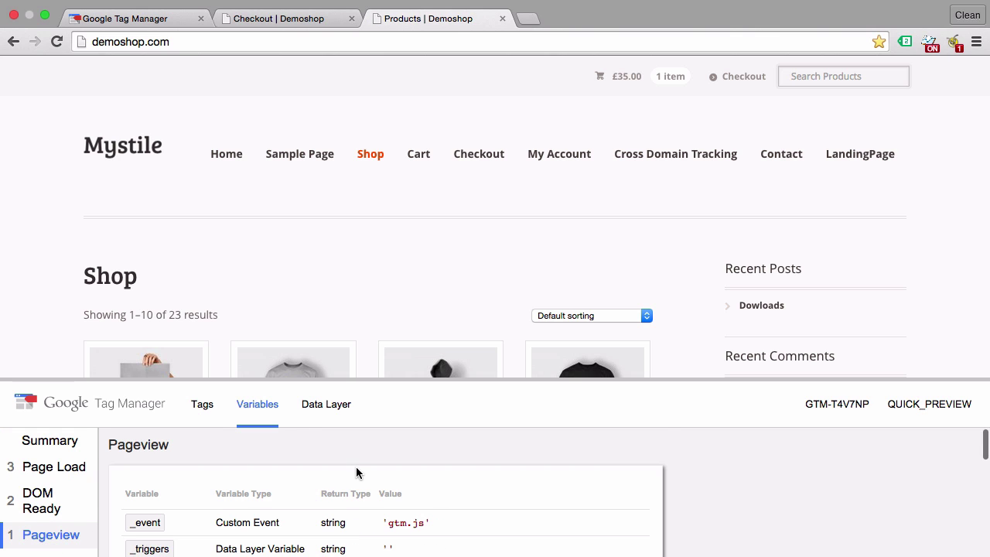
pyautogui.scroll(-10, 356, 472)
pyautogui.scroll(-3, 350, 517)
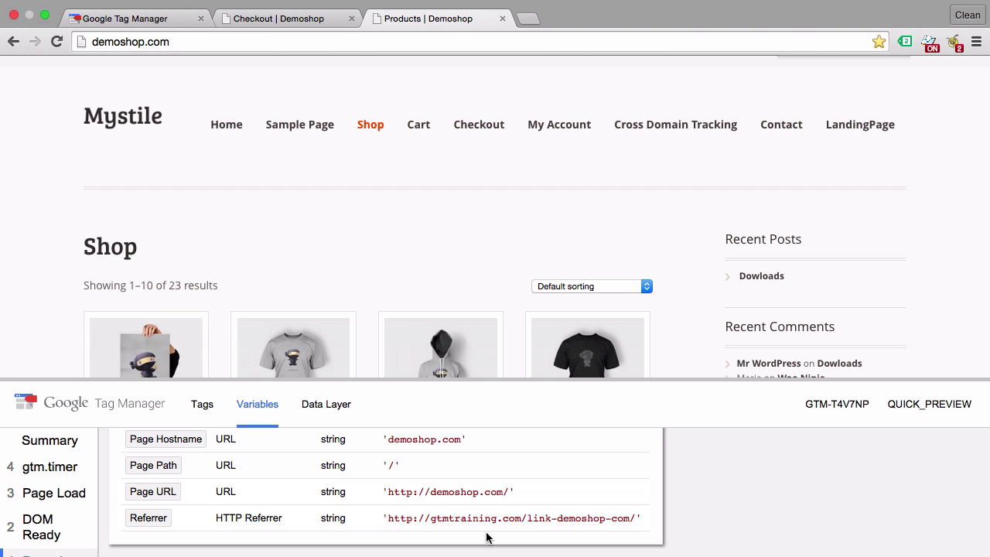
# Return to Google Tag Manager and create a new Page View trigger restricted to some page views.
pyautogui.click(161, 18)
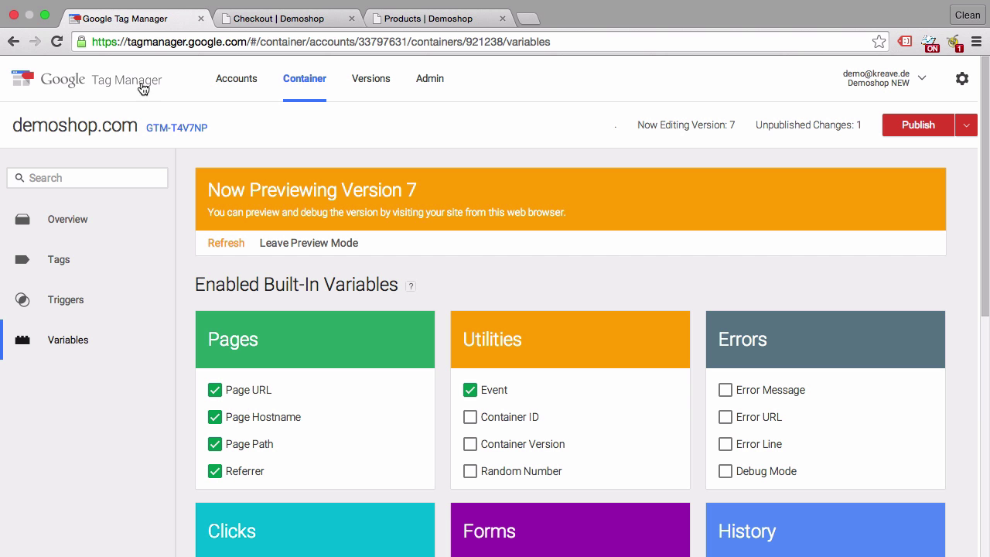
pyautogui.click(67, 309)
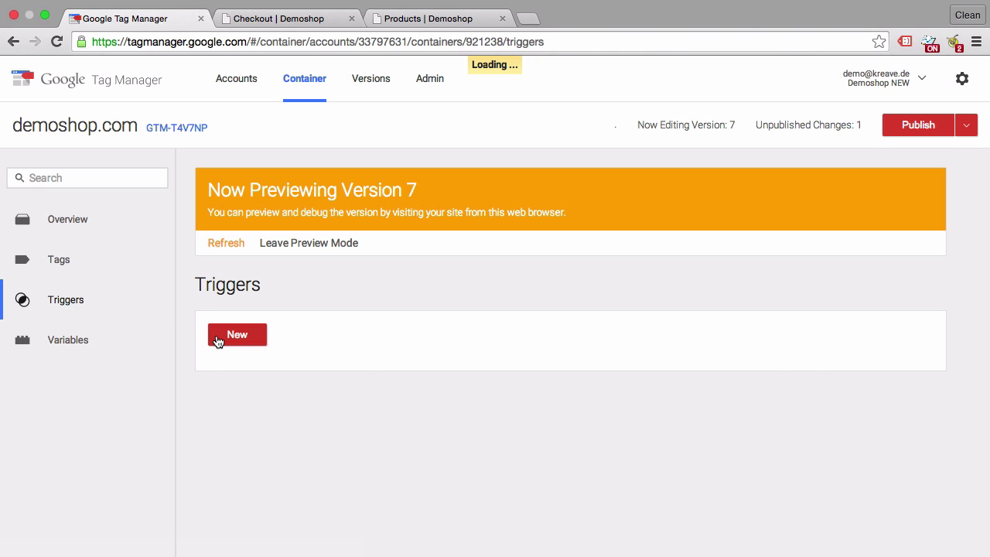
pyautogui.click(217, 342)
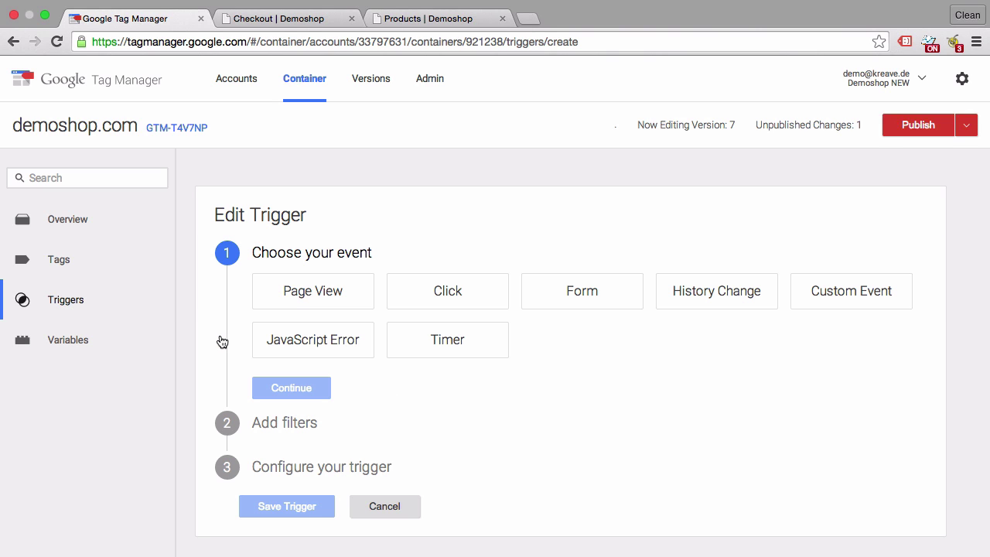
pyautogui.click(328, 293)
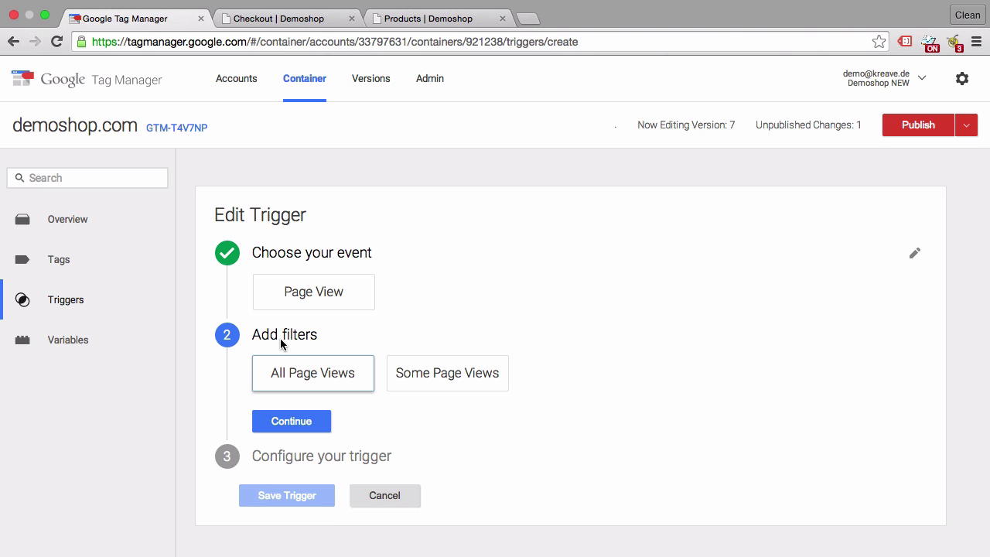
pyautogui.click(415, 386)
# Set the trigger's filter to Referrer does not contain demoshop.com and continue to the trigger configuration.
pyautogui.click(352, 387)
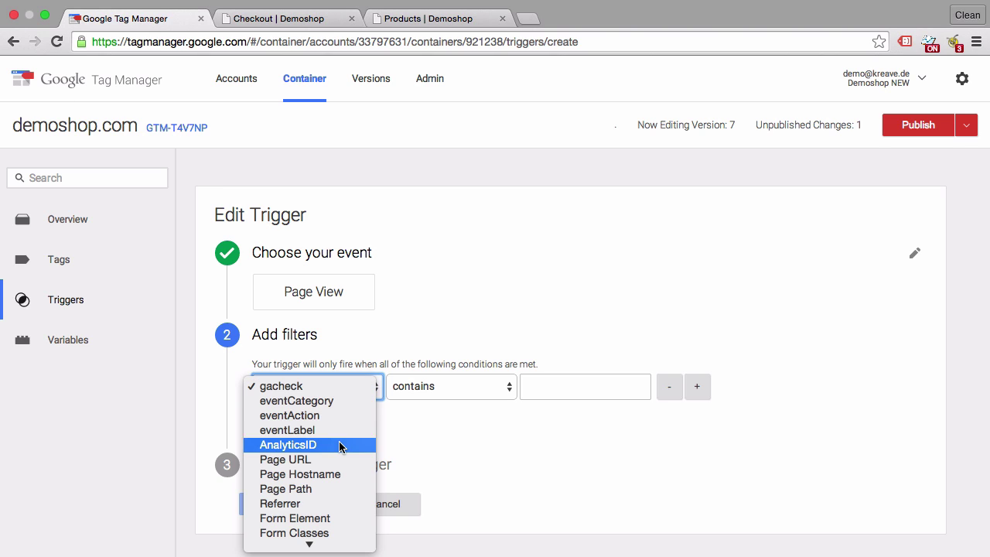
pyautogui.scroll(-1, 339, 446)
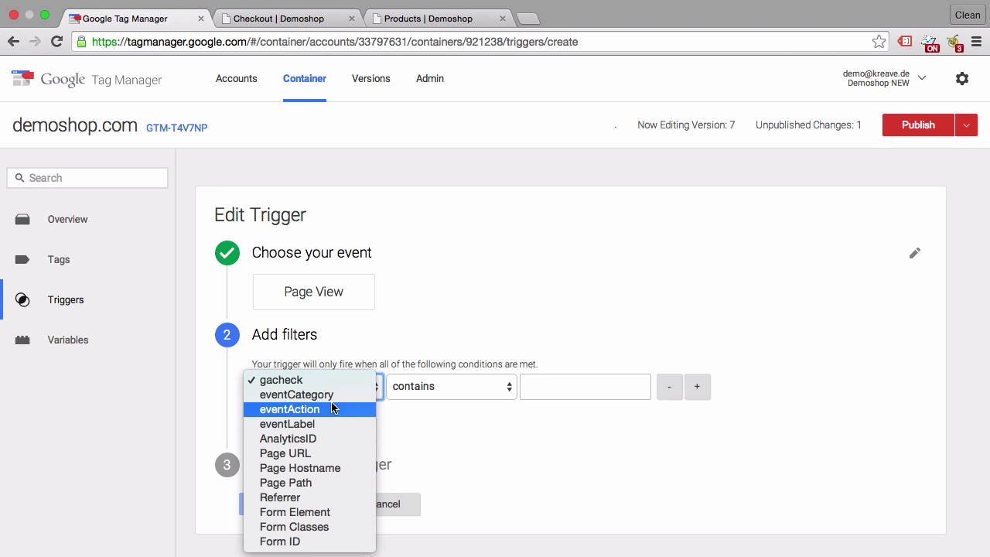
pyautogui.click(318, 498)
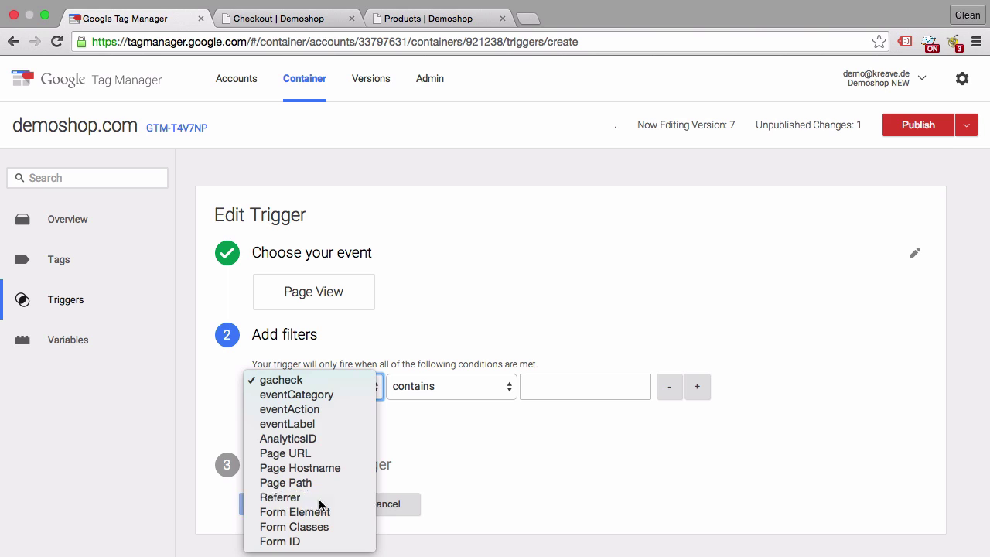
pyautogui.click(466, 386)
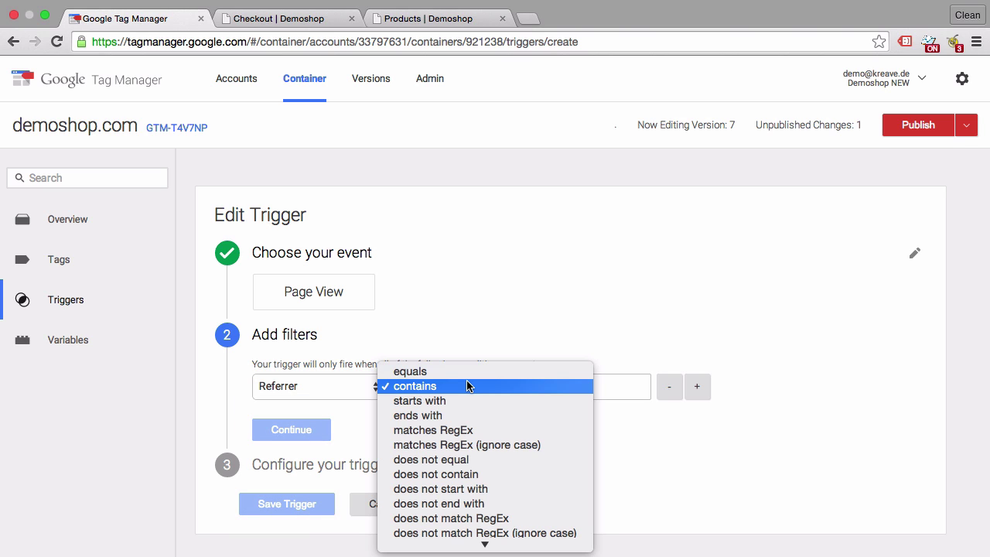
pyautogui.click(470, 474)
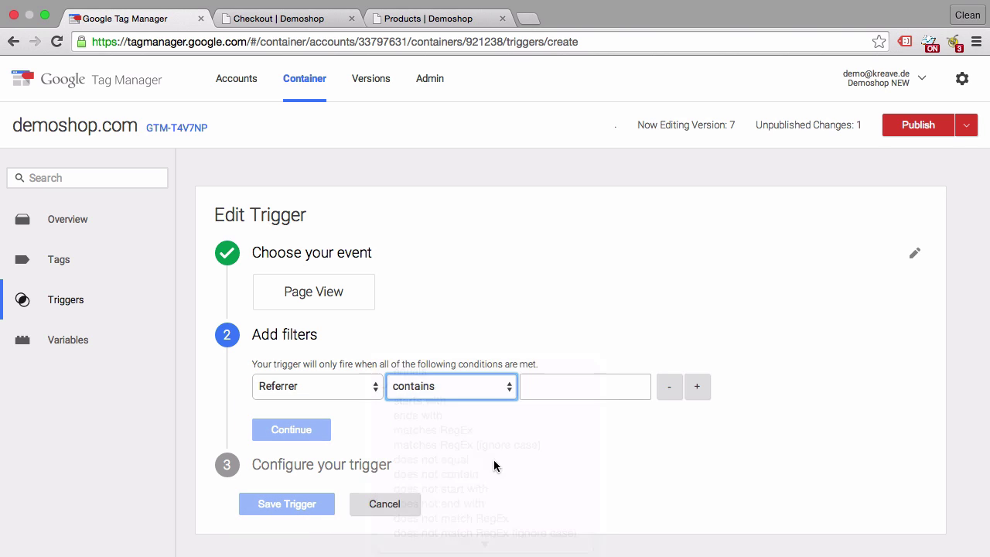
pyautogui.click(578, 393)
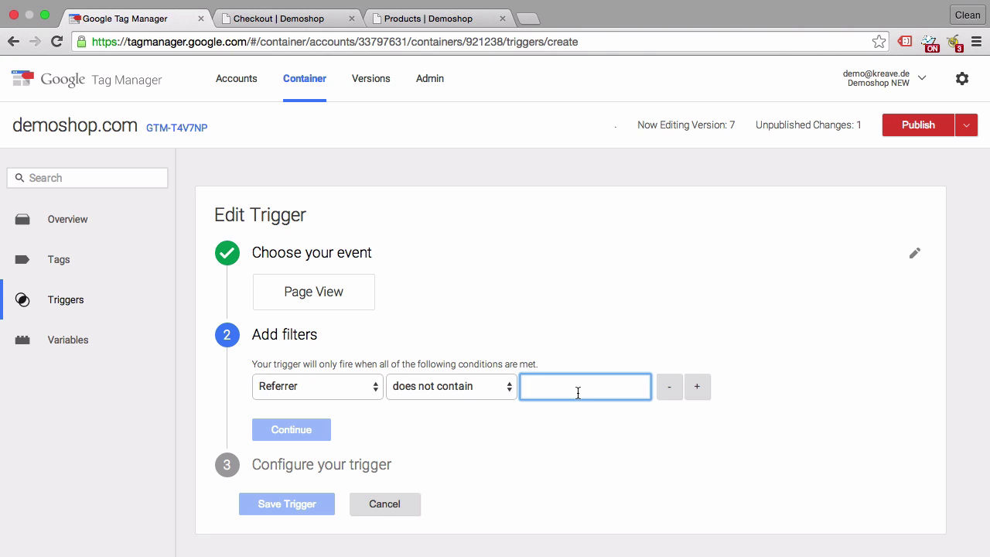
pyautogui.write('demosho')
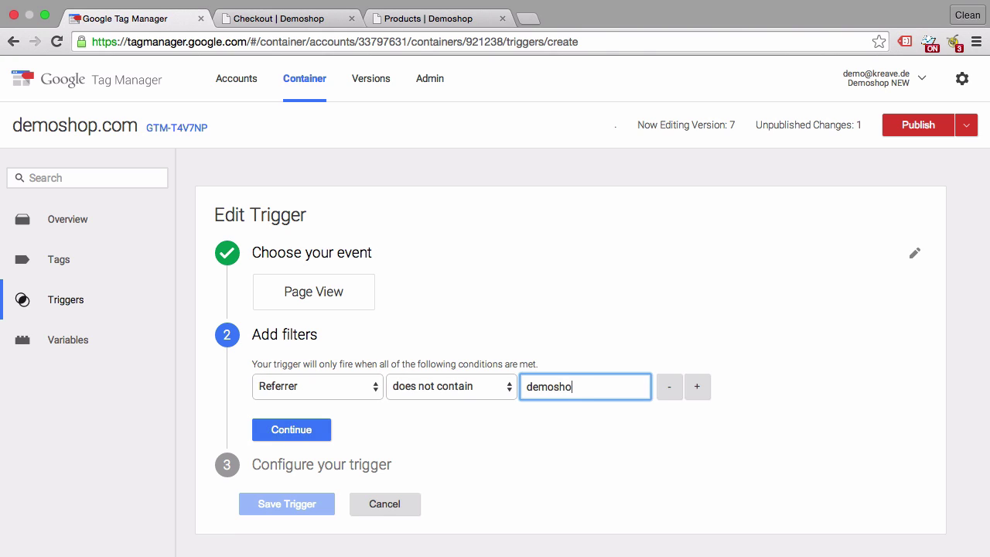
pyautogui.write('p.com')
pyautogui.click(518, 441)
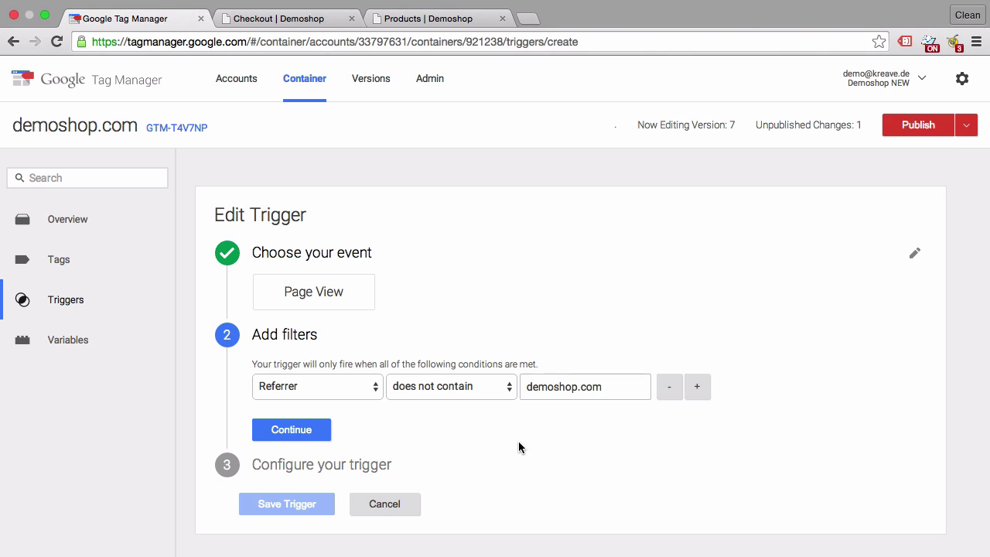
pyautogui.click(305, 430)
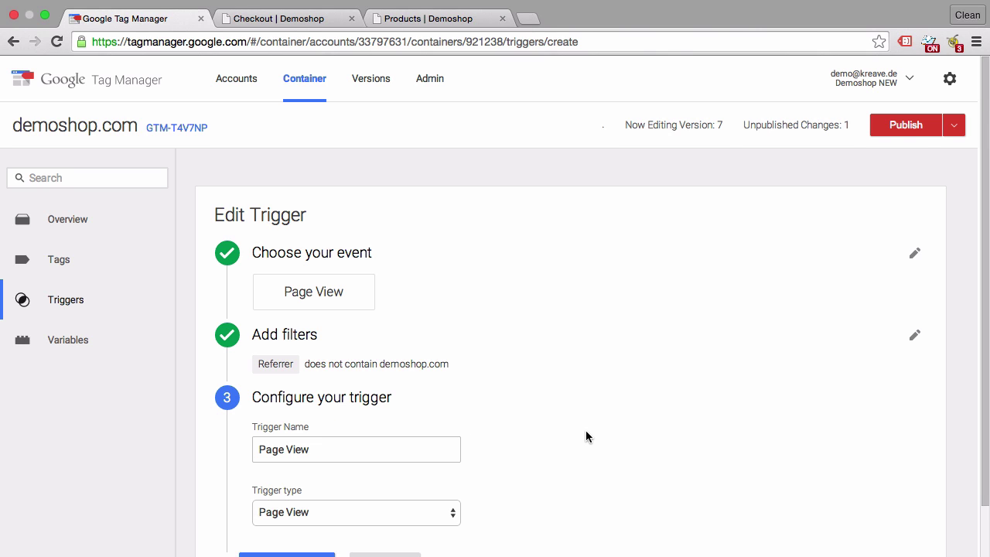
# Name the trigger Landing Page and save it.
pyautogui.tripleClick(374, 393)
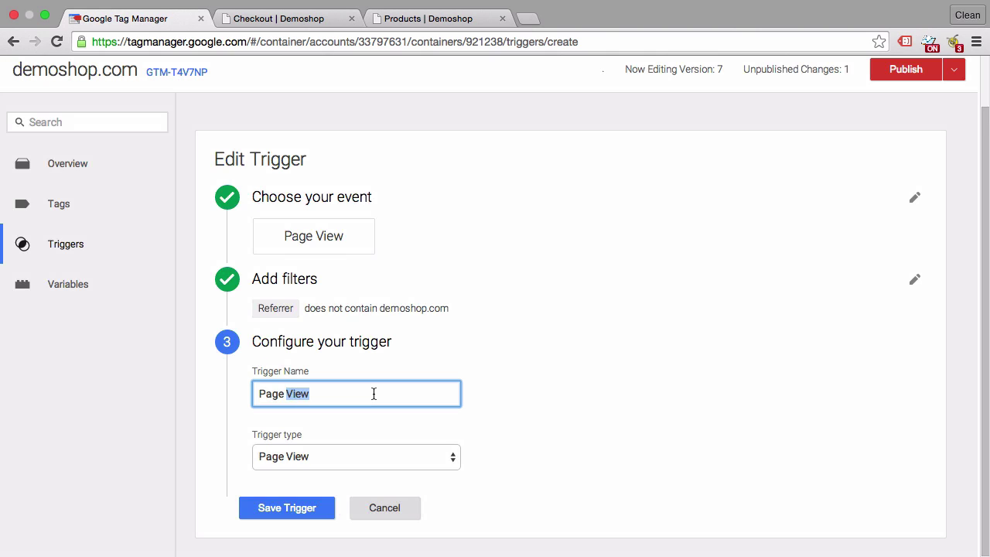
pyautogui.write('Landing Page')
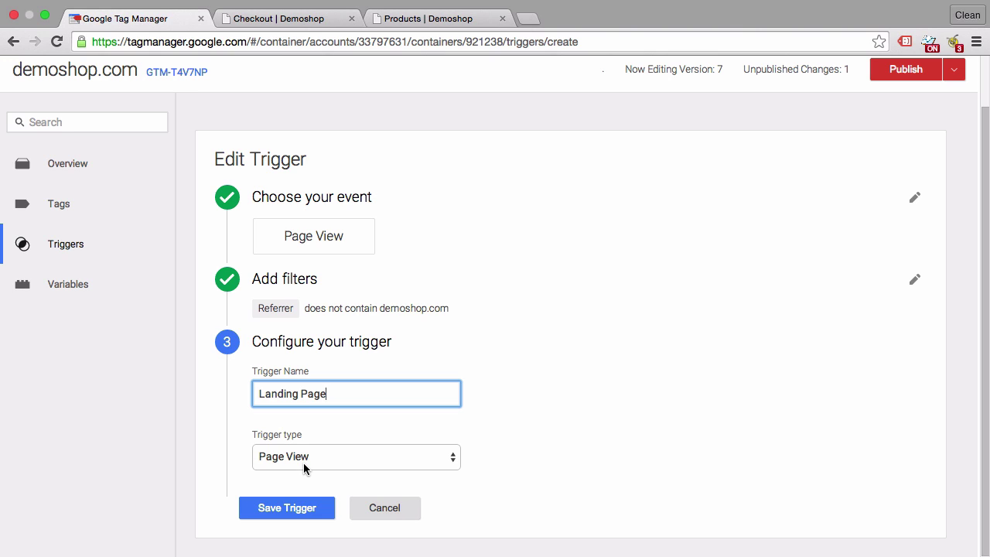
pyautogui.click(295, 500)
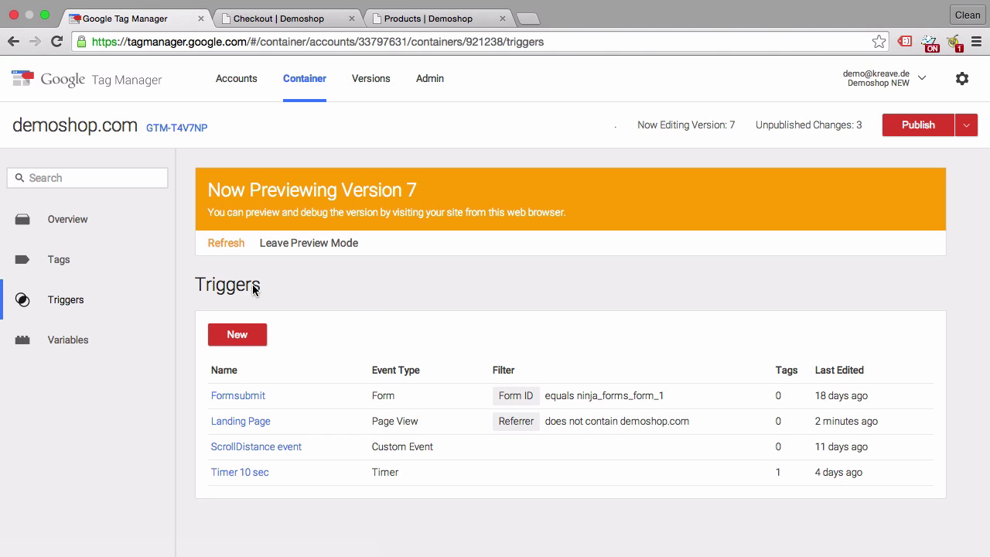
# Start a new tag with Google Analytics as the product and Universal Analytics as the tag type.
pyautogui.click(65, 260)
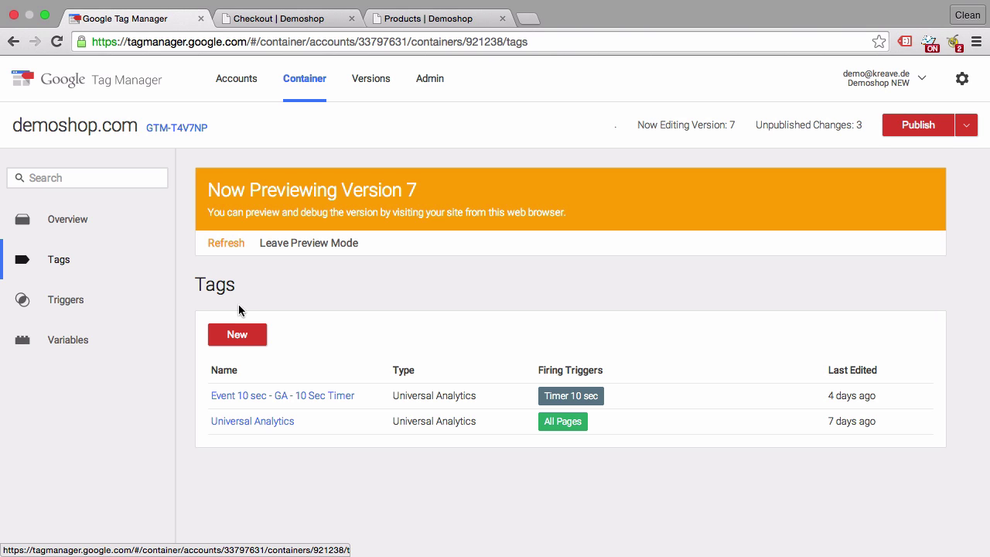
pyautogui.click(261, 341)
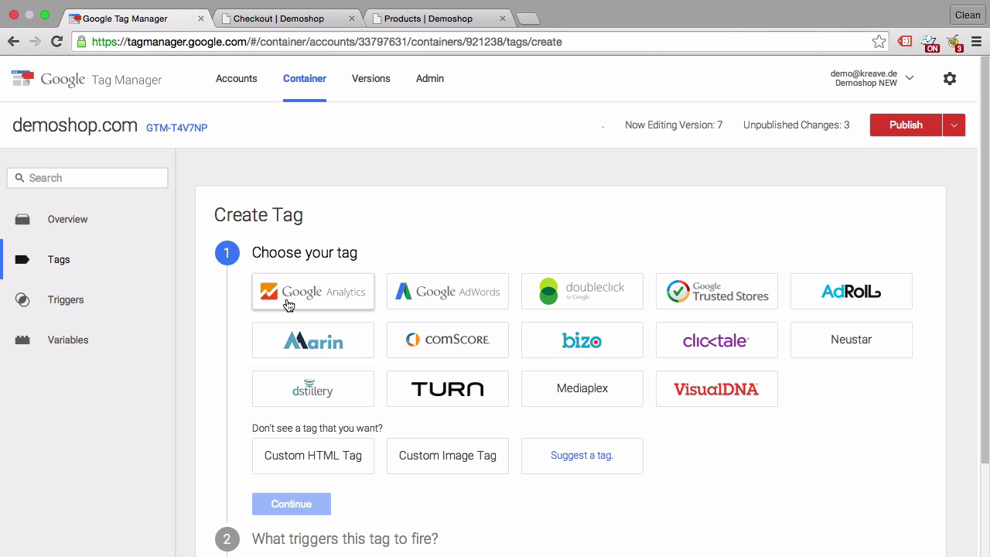
pyautogui.click(288, 306)
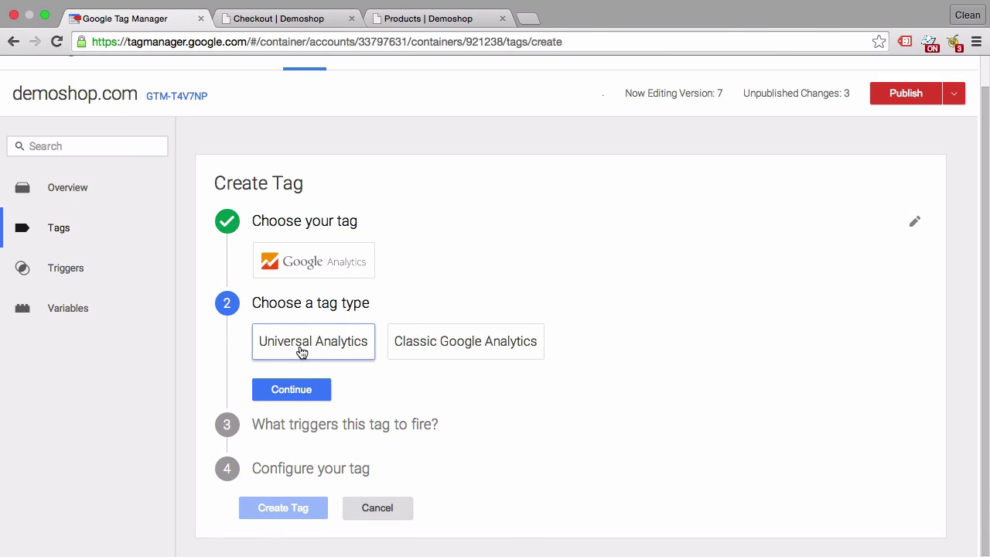
pyautogui.click(302, 350)
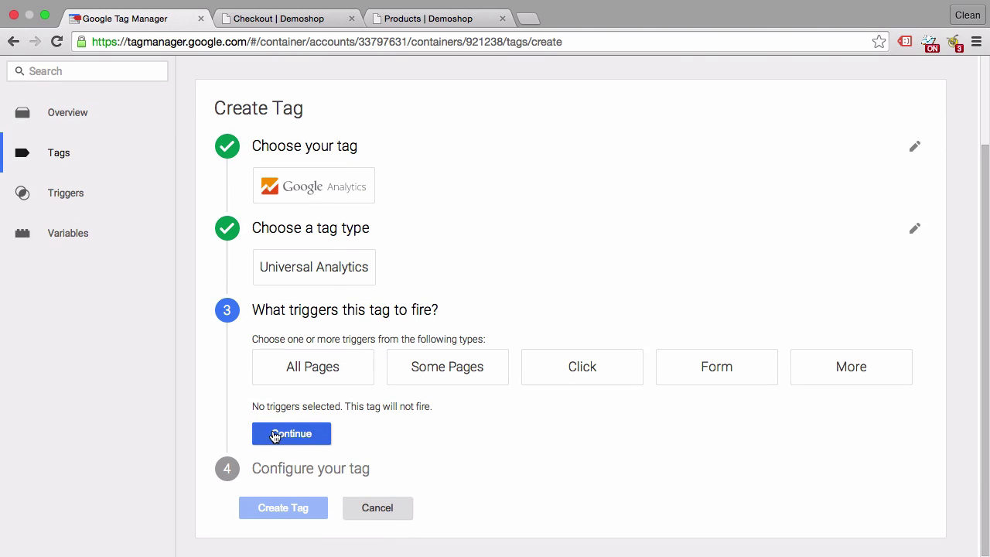
# Assign the existing Landing Page trigger to the new tag and continue to the tag configuration.
pyautogui.click(862, 377)
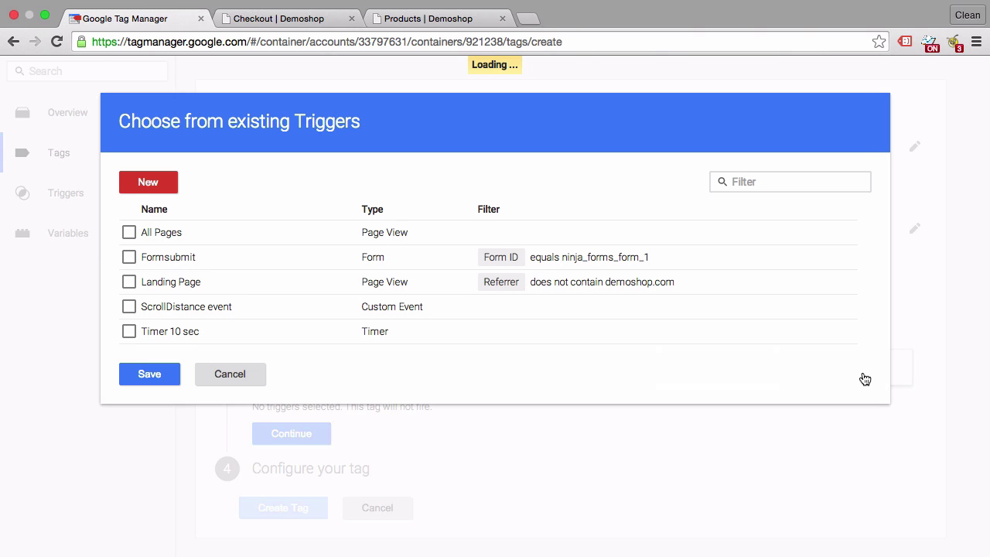
pyautogui.click(129, 281)
pyautogui.click(149, 374)
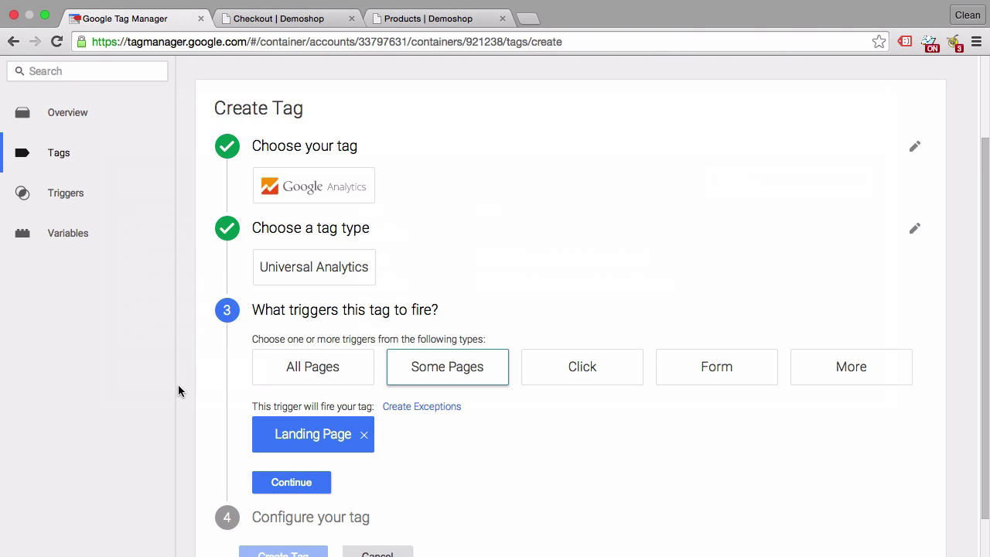
pyautogui.scroll(-2, 232, 408)
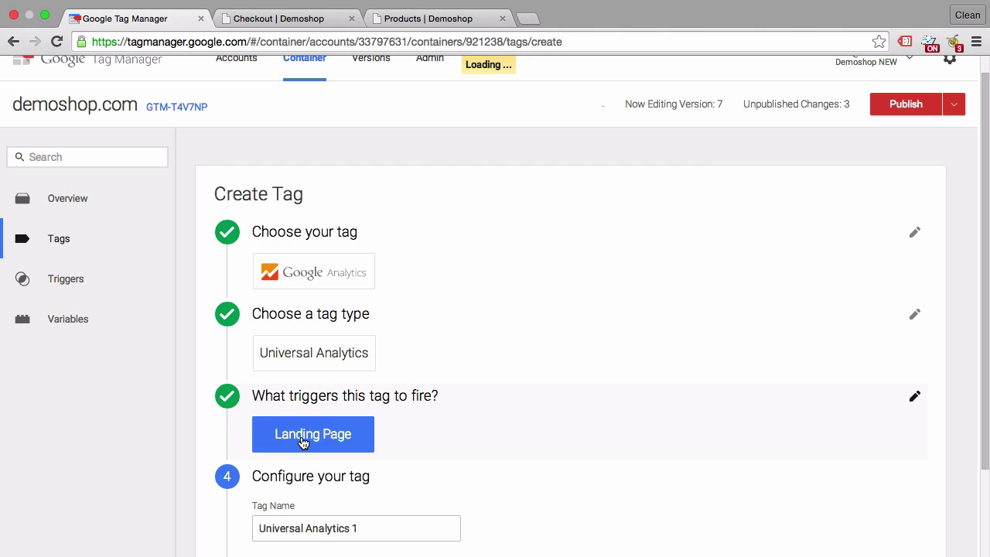
# Name the tag "Event Landingpage - GA - Landingpage".
pyautogui.scroll(-4, 258, 478)
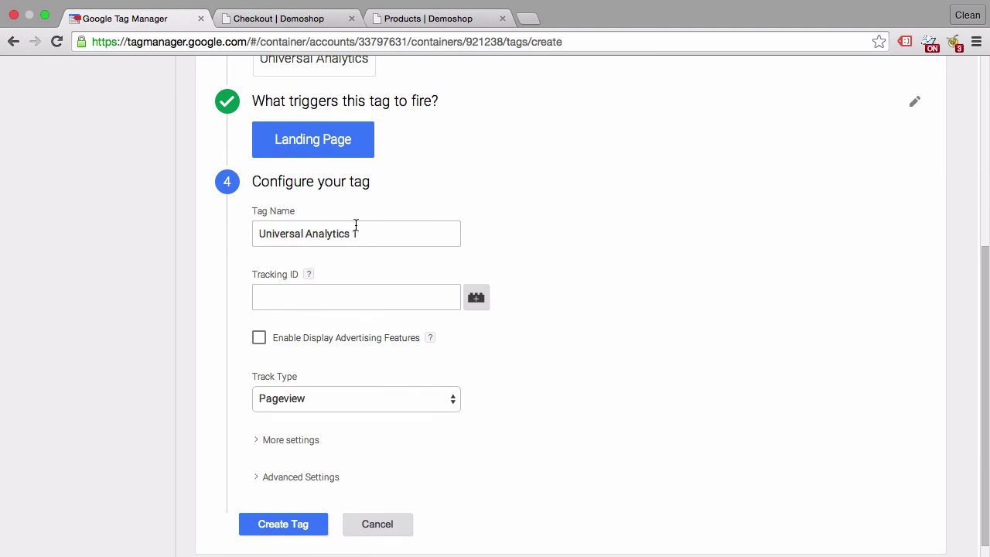
pyautogui.click(354, 229)
pyautogui.press('super+a')
pyautogui.write('Eve')
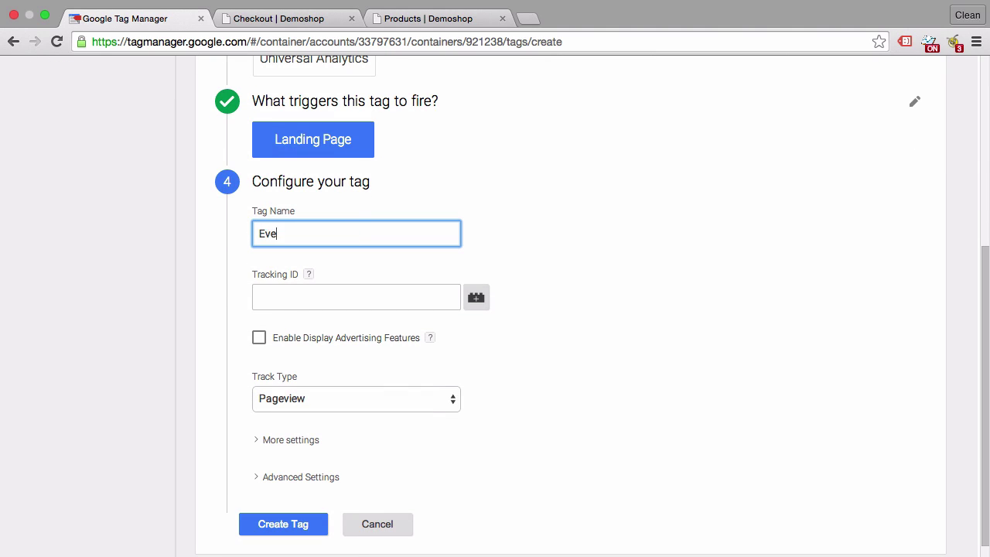
pyautogui.write('nt Landingpage')
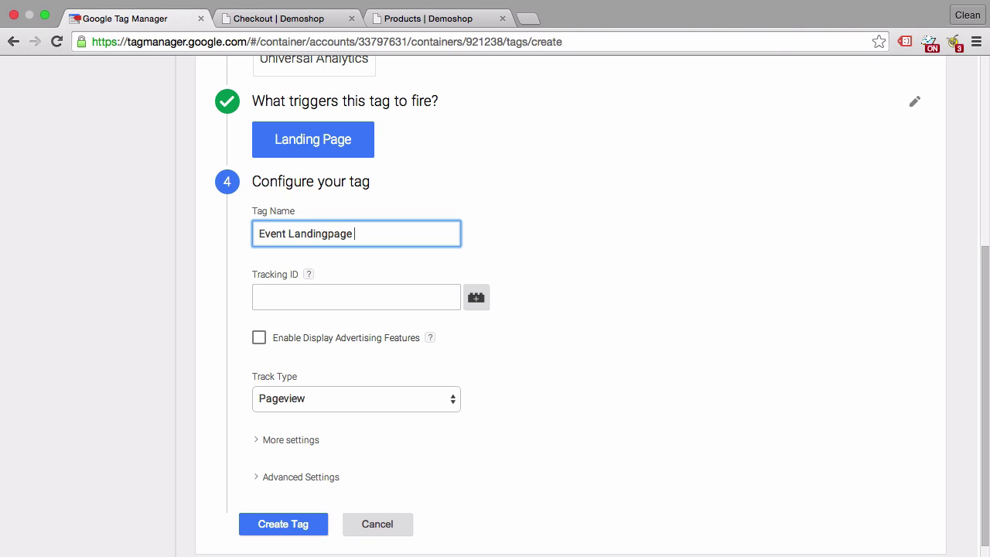
pyautogui.write(' - GA  - Landingpage')
# Set the tag's tracking ID to the AnalyticsID variable and its track type to Event.
pyautogui.click(475, 299)
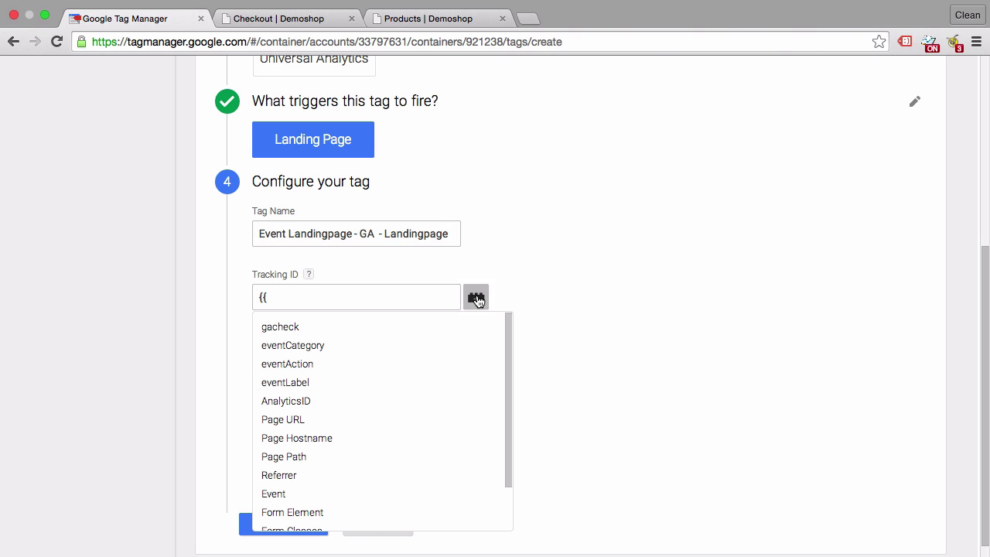
pyautogui.click(304, 401)
pyautogui.scroll(-1, 207, 355)
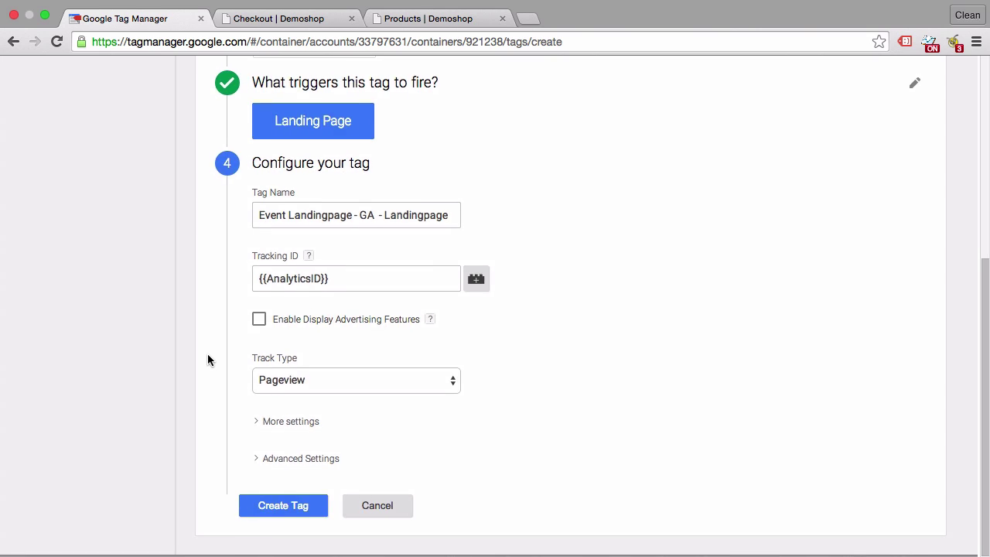
pyautogui.click(278, 384)
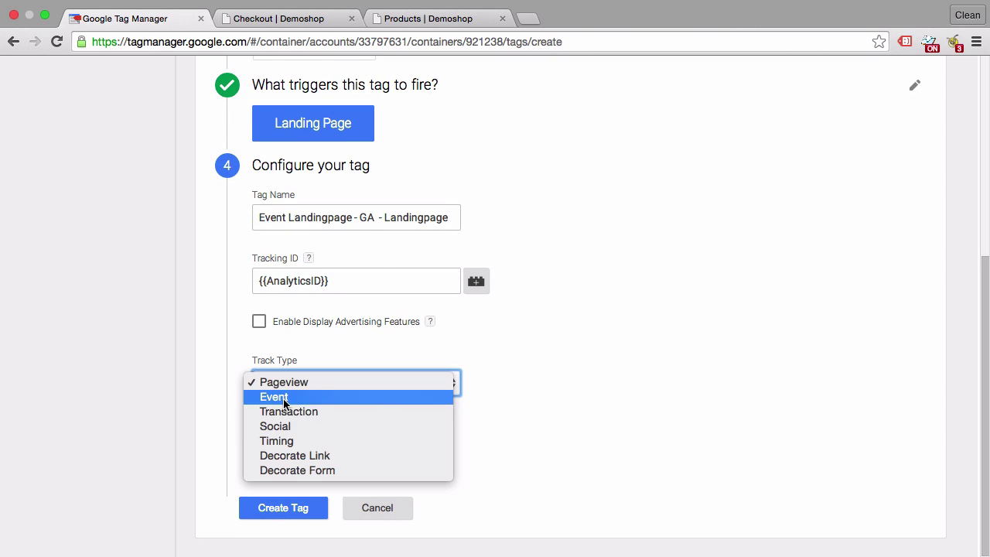
pyautogui.click(284, 399)
pyautogui.scroll(-5, 217, 407)
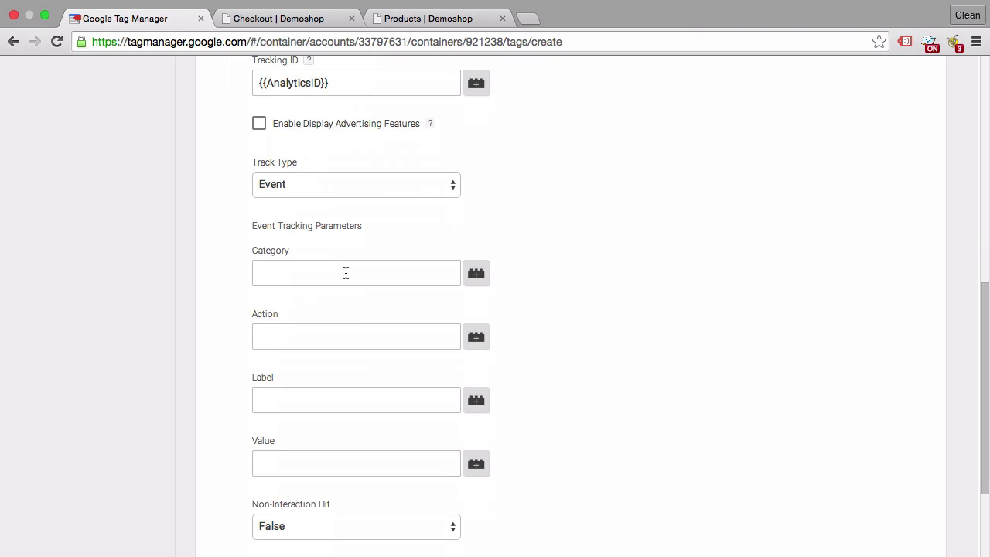
# Set the event tracking category to Landing Page.
pyautogui.click(346, 272)
pyautogui.write('Landing')
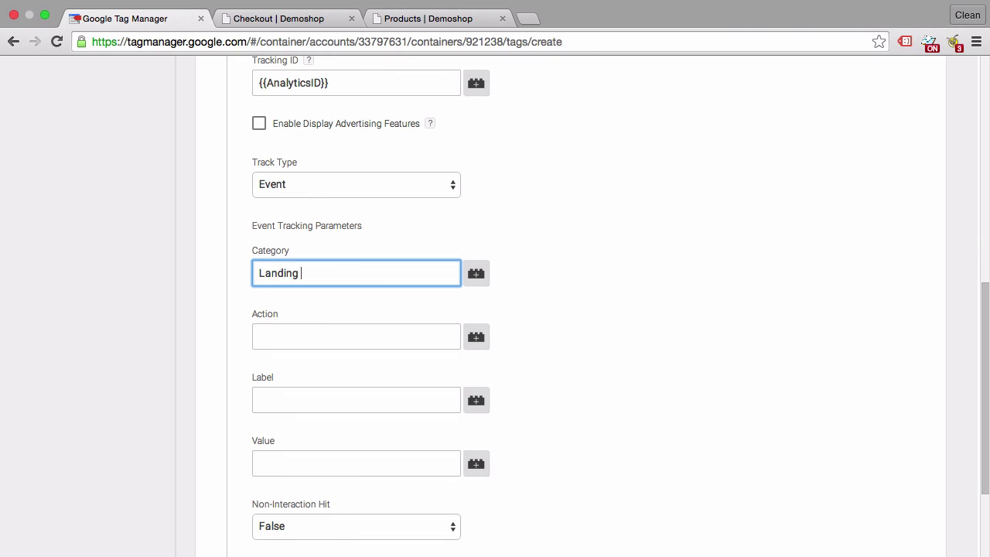
pyautogui.write(' Page')
pyautogui.press('Tab')
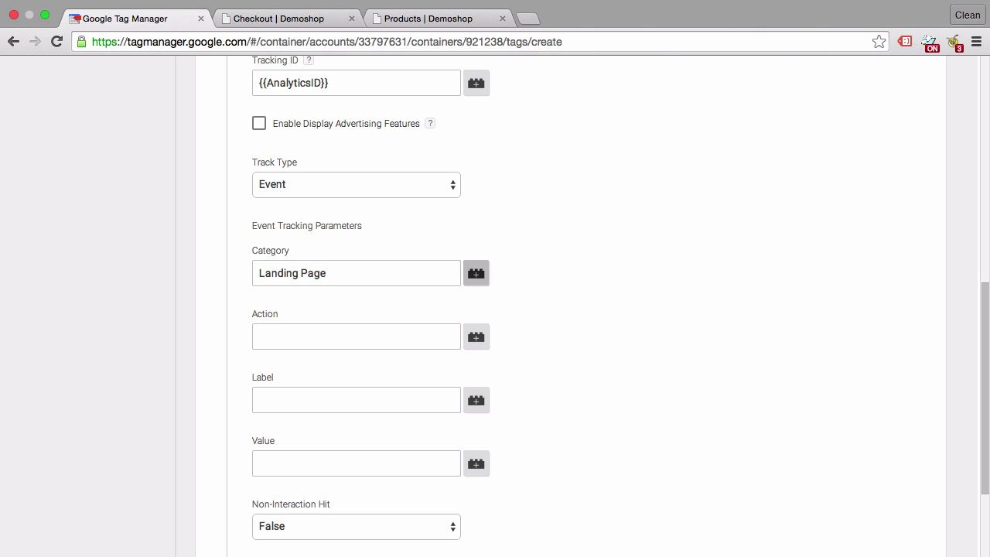
# Set the event tracking action to the Page Path variable.
pyautogui.click(343, 332)
pyautogui.click(479, 338)
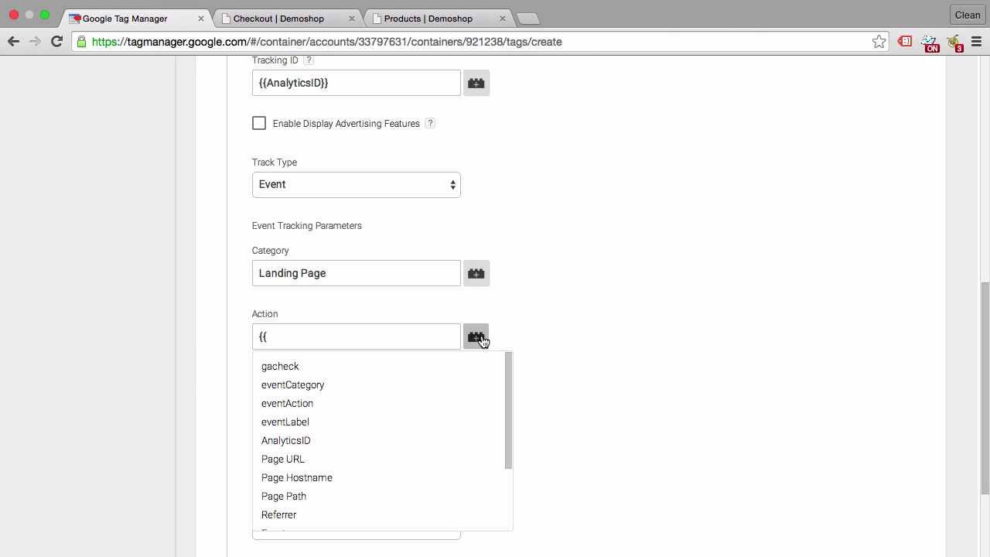
pyautogui.scroll(-2, 355, 421)
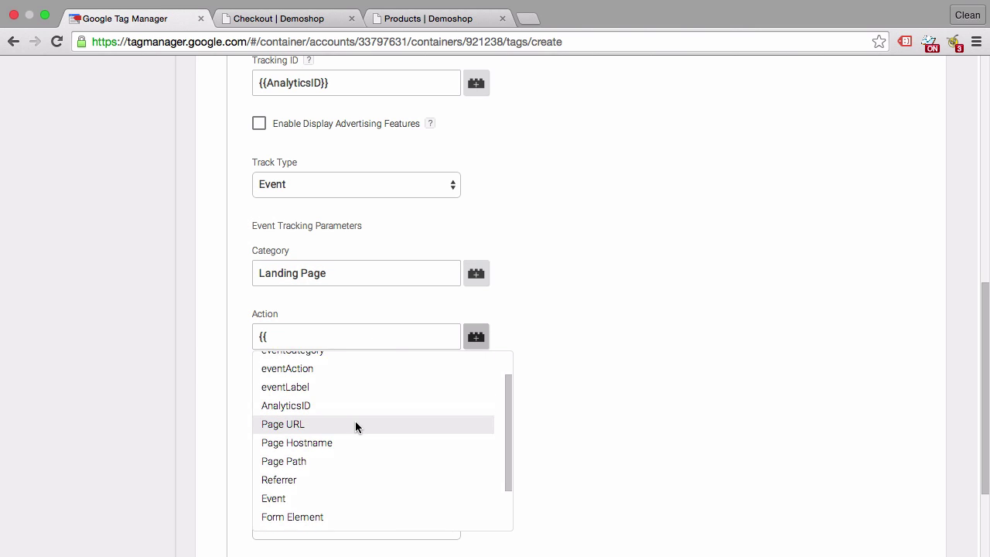
pyautogui.scroll(-1, 355, 424)
pyautogui.click(315, 440)
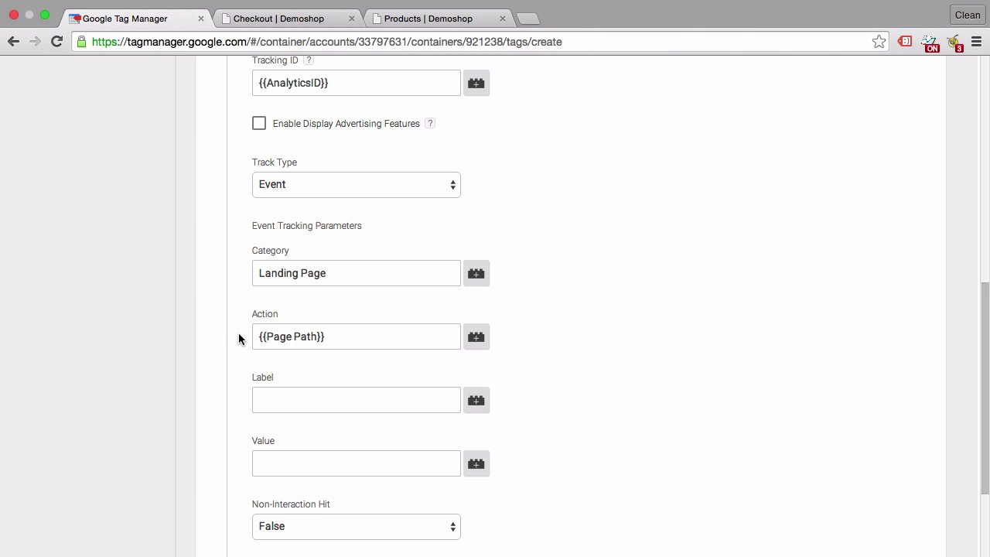
# Create the tag and restart the container's preview with the new changes.
pyautogui.scroll(-3, 239, 336)
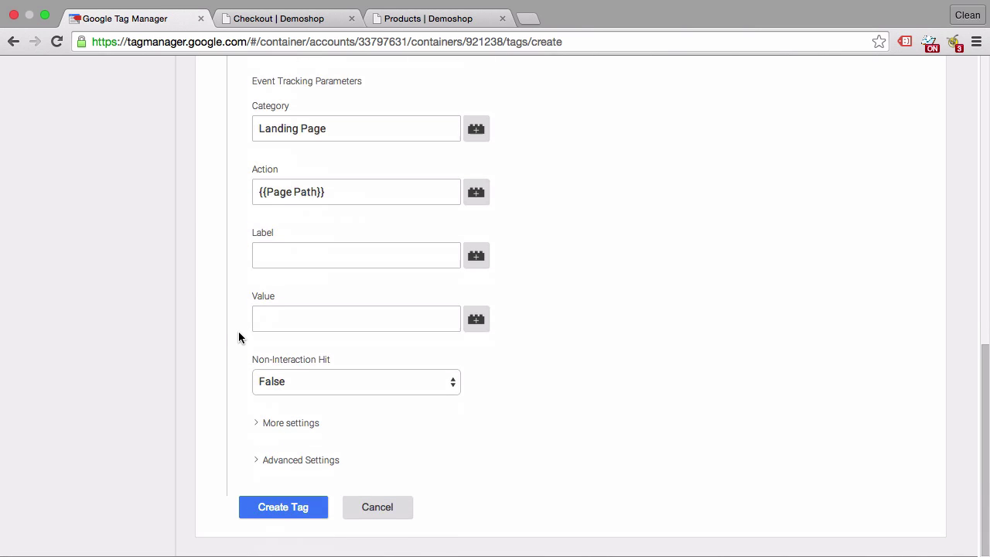
pyautogui.click(278, 506)
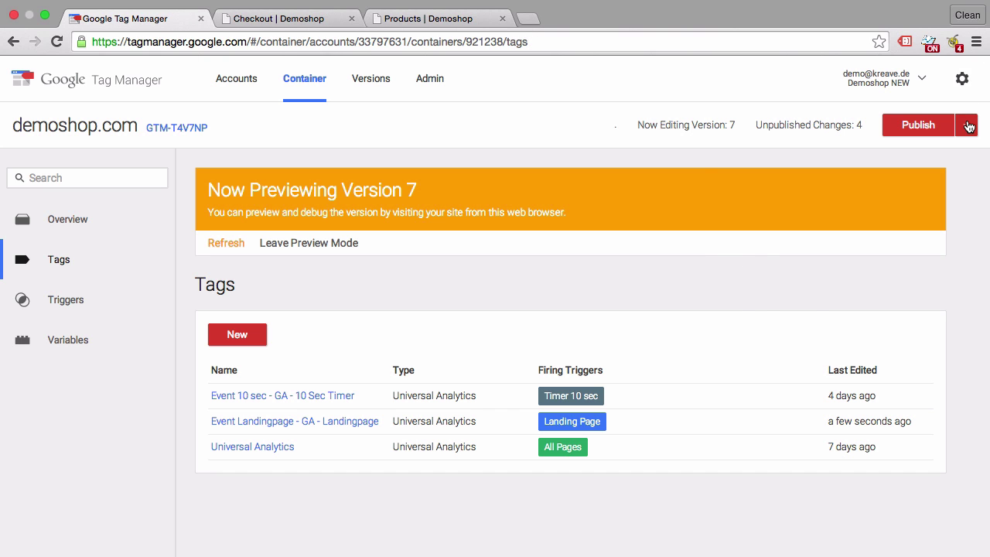
pyautogui.click(968, 126)
pyautogui.click(885, 257)
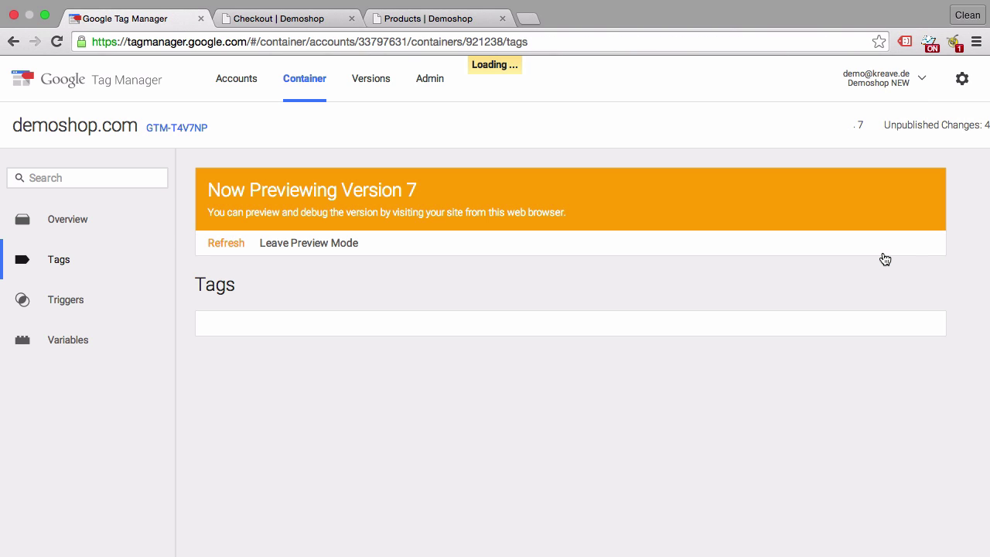
# Open the Home page in the Demoshop checkout tab and examine which tags fired and which did not.
pyautogui.click(281, 23)
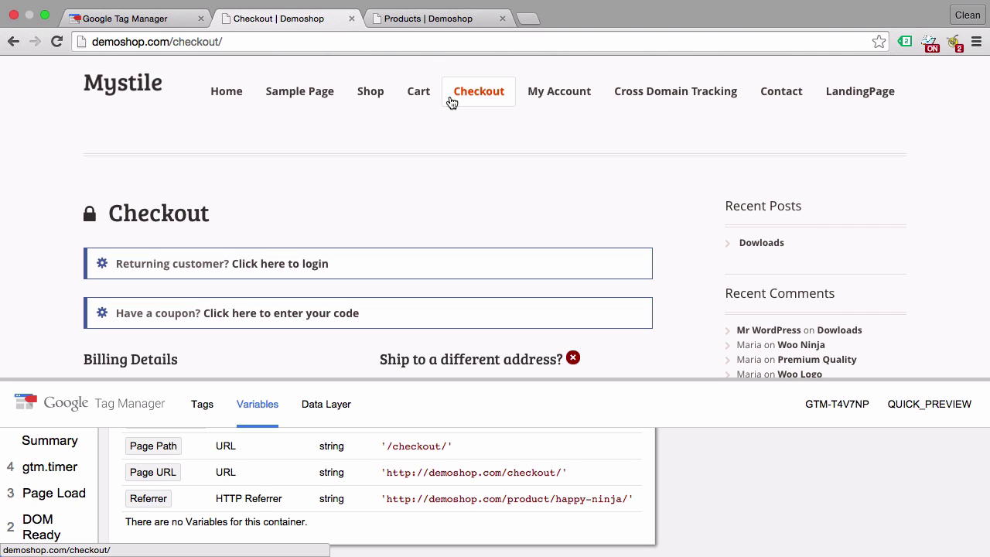
pyautogui.click(225, 94)
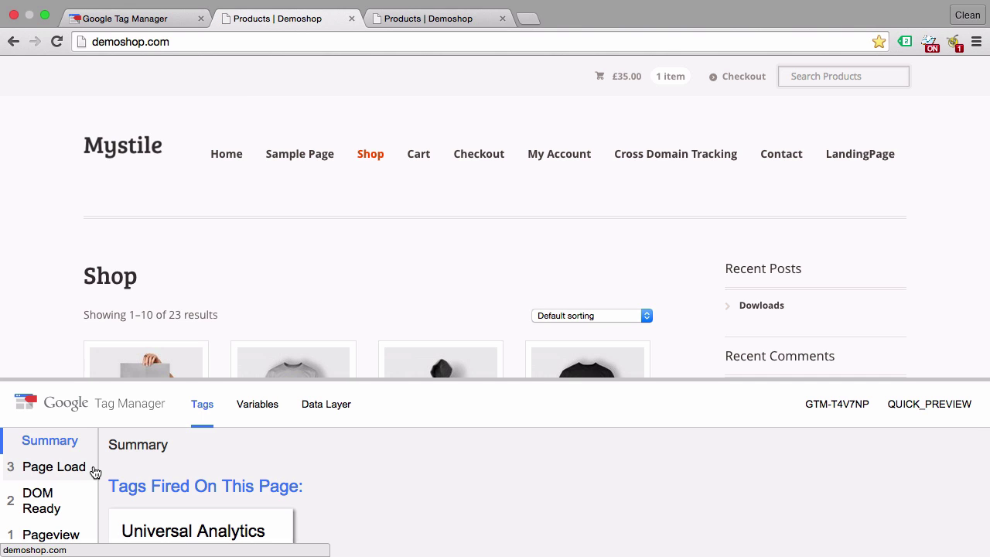
pyautogui.scroll(-2, 227, 473)
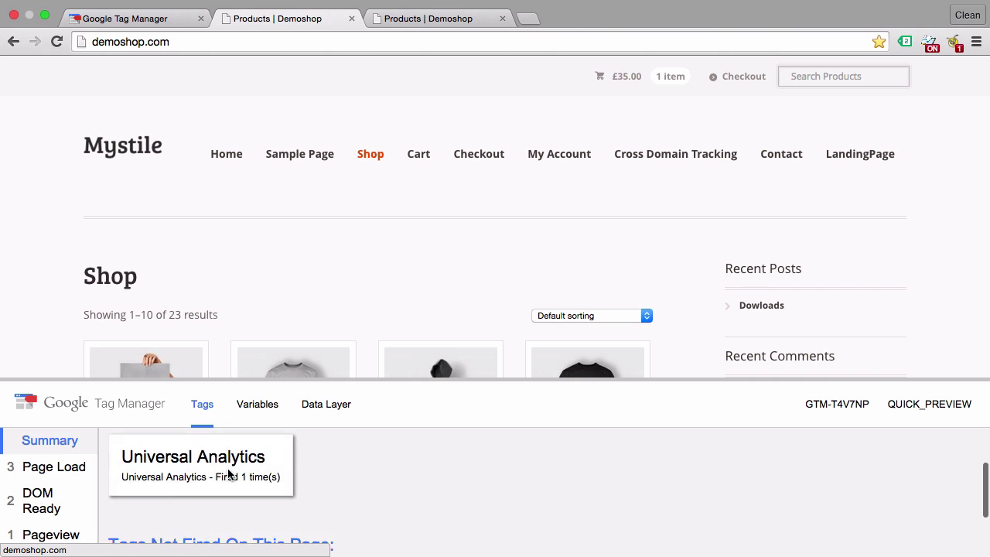
pyautogui.scroll(-5, 228, 474)
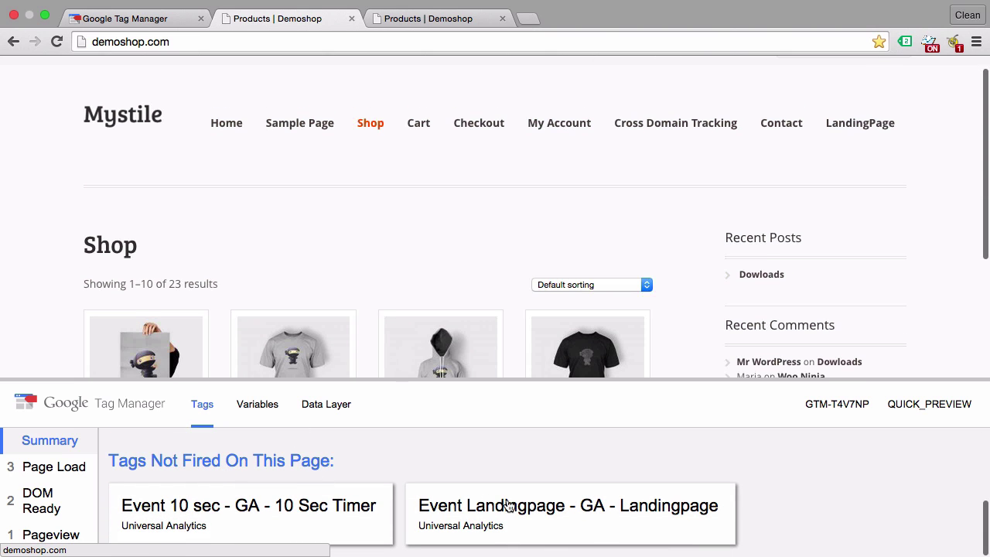
# Open the Happy Ninja product page and examine the Event Landingpage tag's trigger filters for the Pageview event.
pyautogui.click(316, 370)
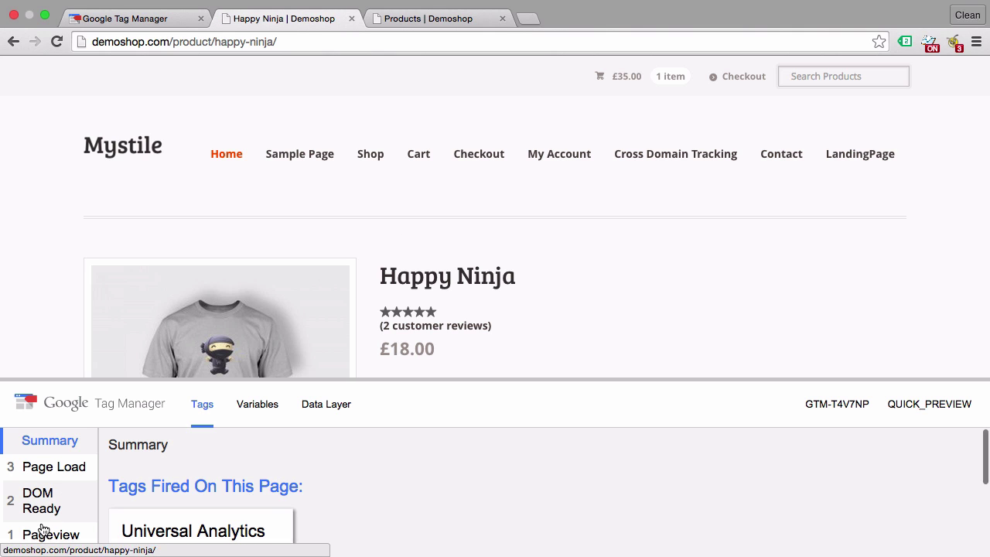
pyautogui.click(43, 532)
pyautogui.scroll(-3, 423, 487)
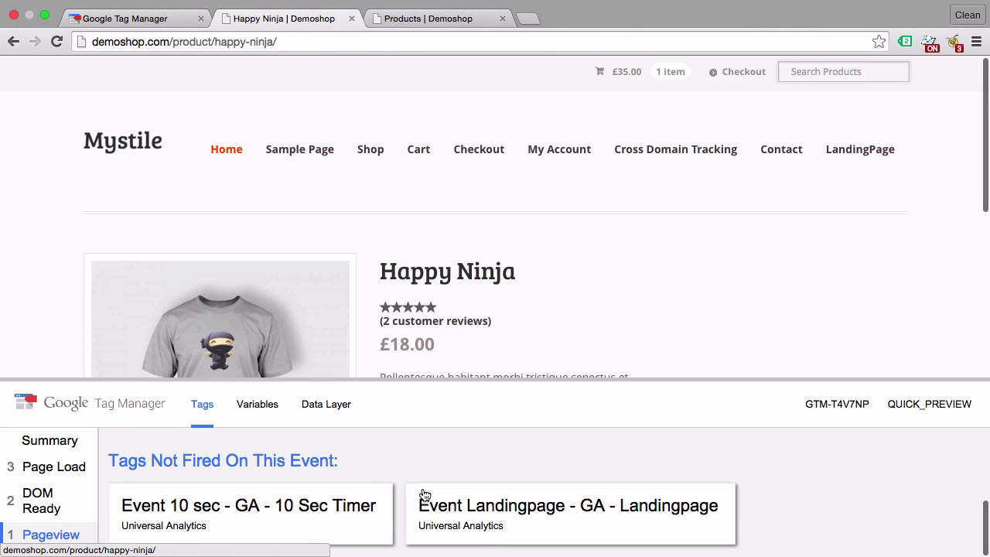
pyautogui.click(492, 514)
pyautogui.scroll(-2, 411, 485)
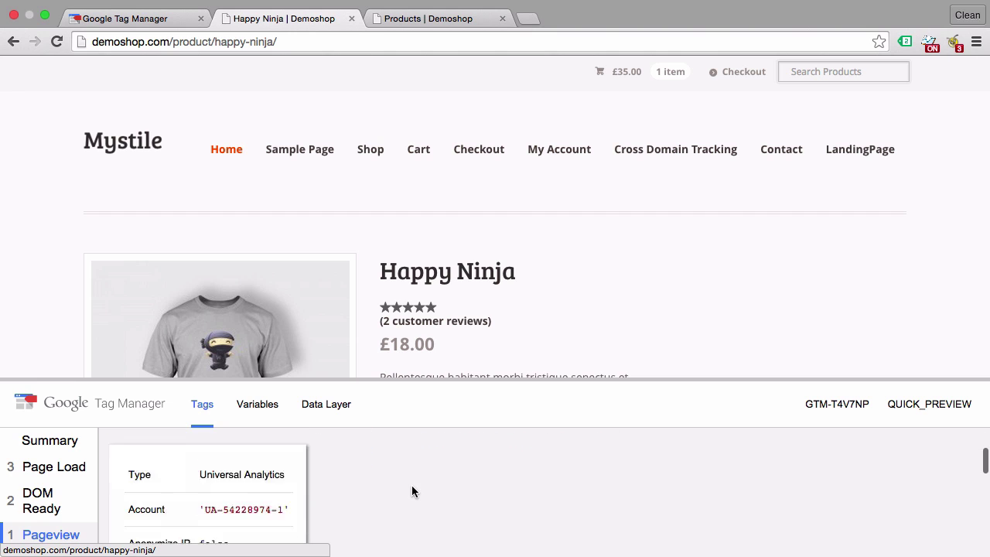
pyautogui.scroll(-5, 411, 485)
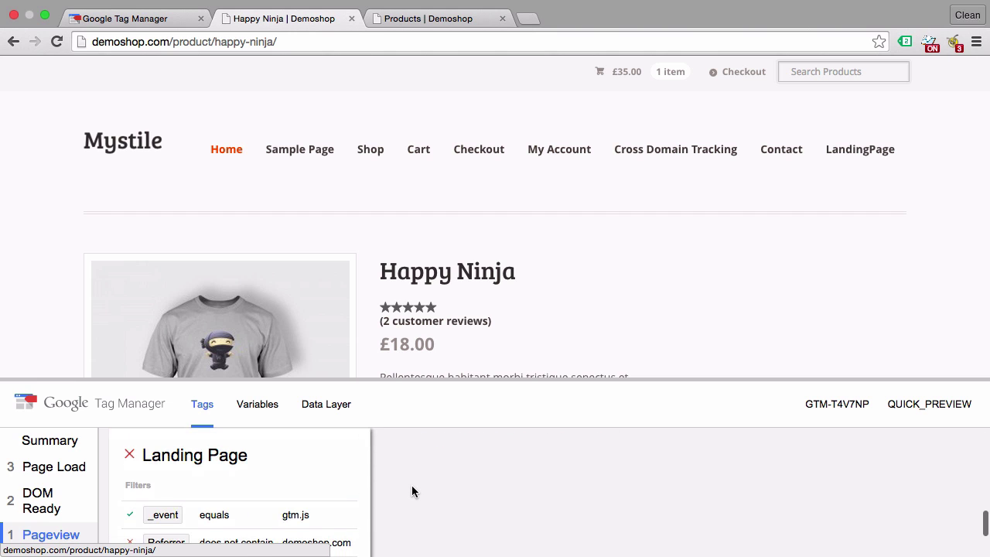
pyautogui.scroll(-2, 369, 459)
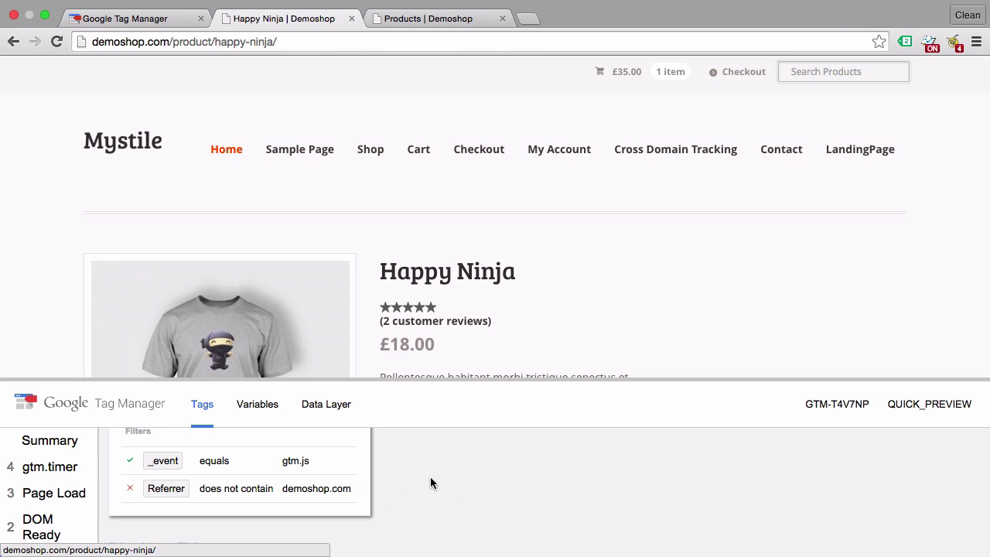
# In the other Demoshop tab, return to the GTM Training page and follow its link to Demoshop.com to check the fired tags.
pyautogui.click(430, 17)
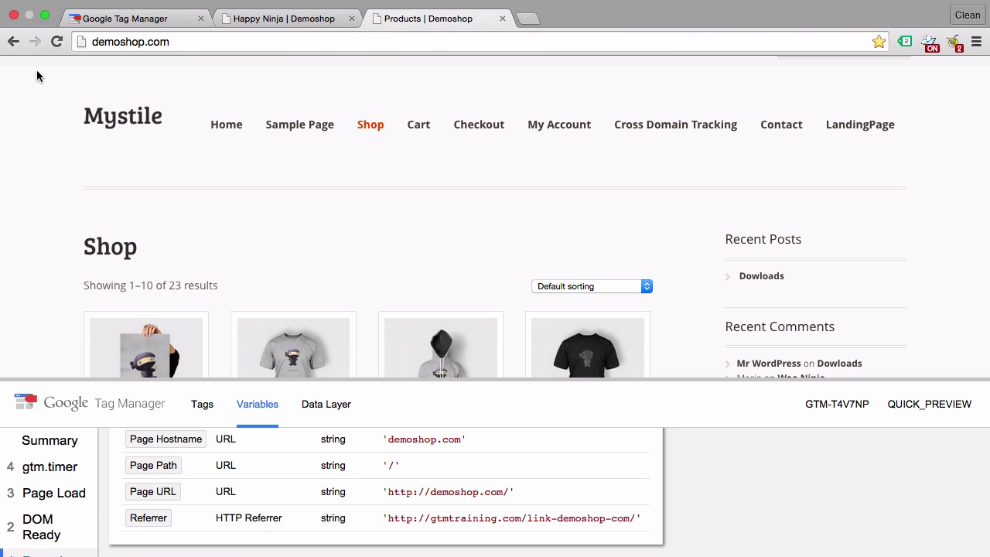
pyautogui.hscroll(-5, 37, 75)
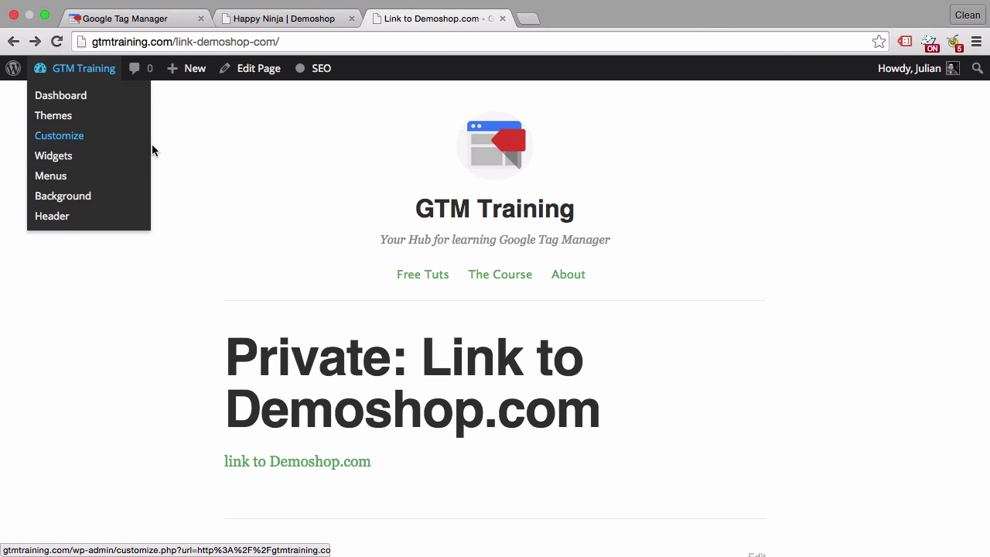
pyautogui.scroll(-5, 221, 182)
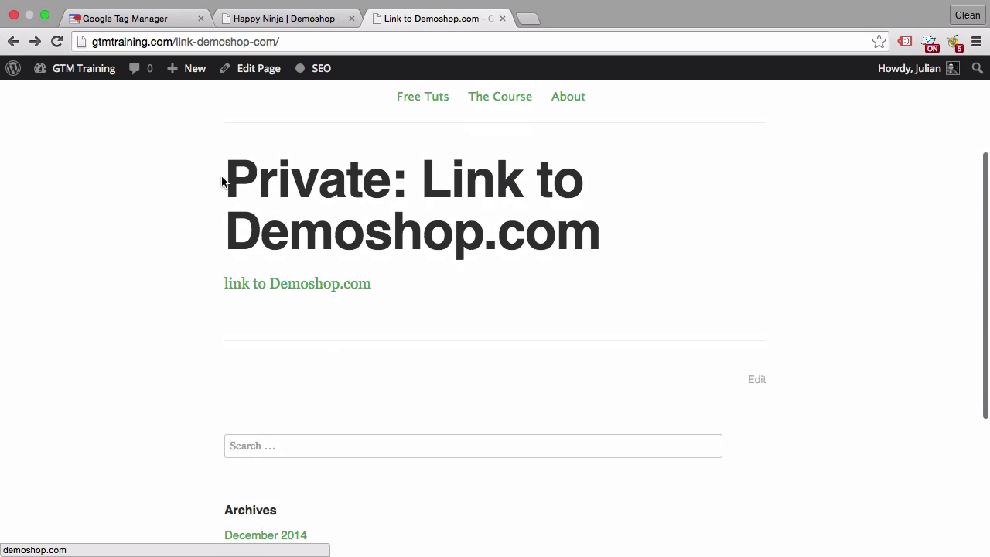
pyautogui.click(295, 285)
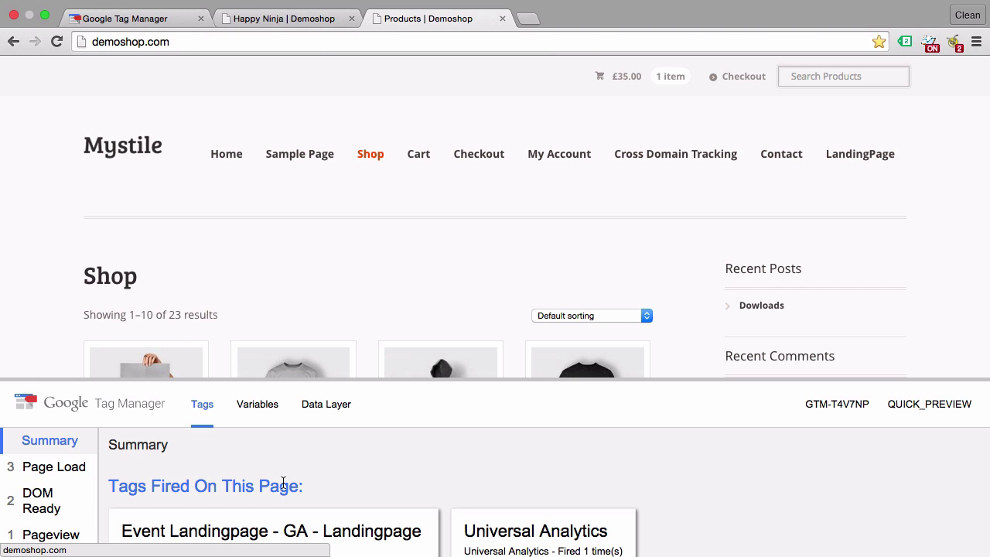
# Open the fired Event 10 sec - GA - 10 Sec Timer tag from the summary and examine its properties and firing trigger filters.
pyautogui.scroll(-2, 284, 483)
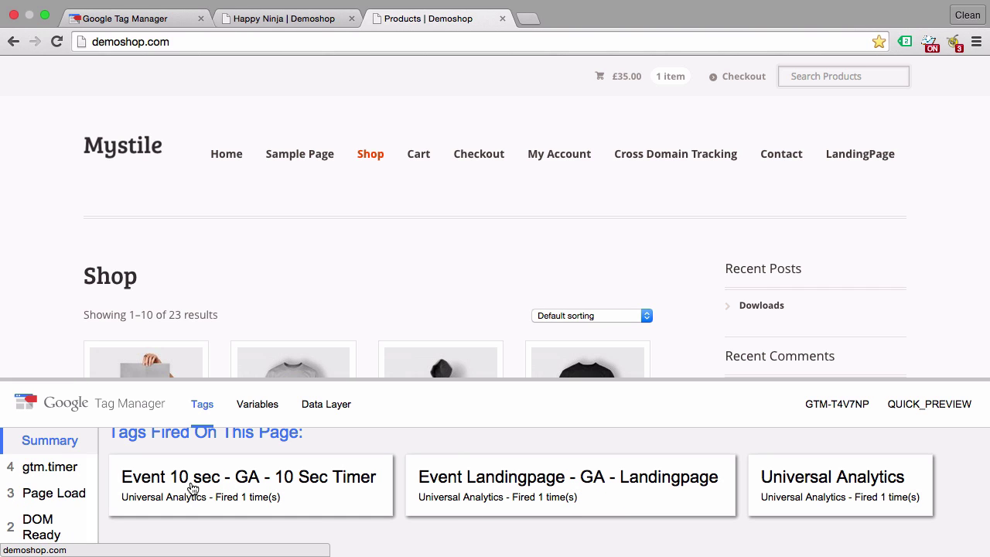
pyautogui.click(192, 489)
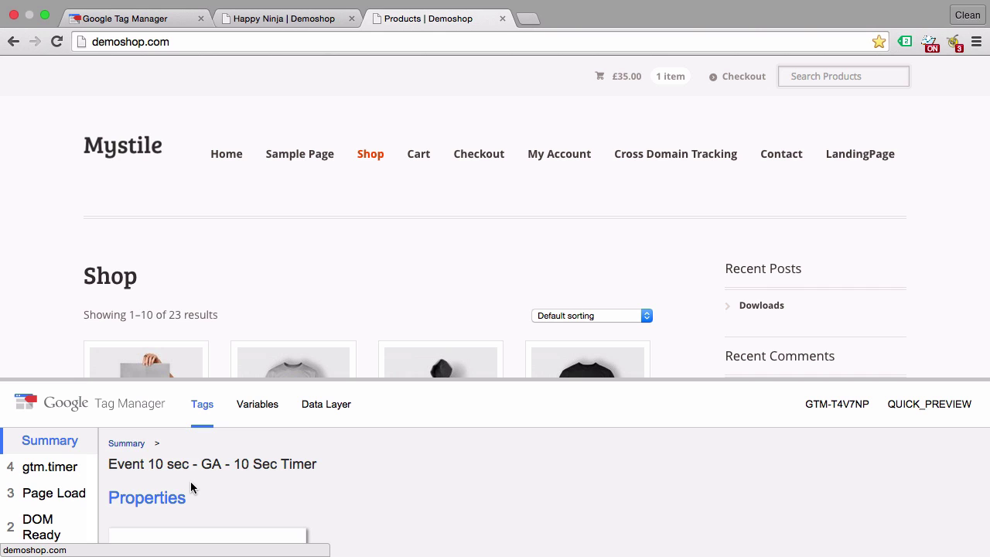
pyautogui.scroll(-5, 381, 498)
pyautogui.scroll(-1, 382, 498)
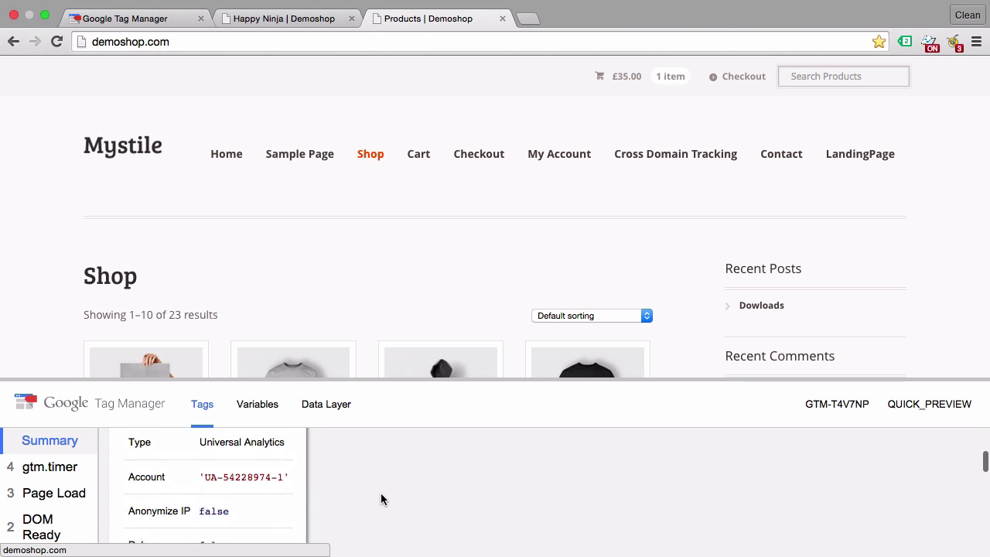
pyautogui.scroll(3, 381, 499)
pyautogui.scroll(-4, 381, 499)
pyautogui.scroll(-10, 381, 499)
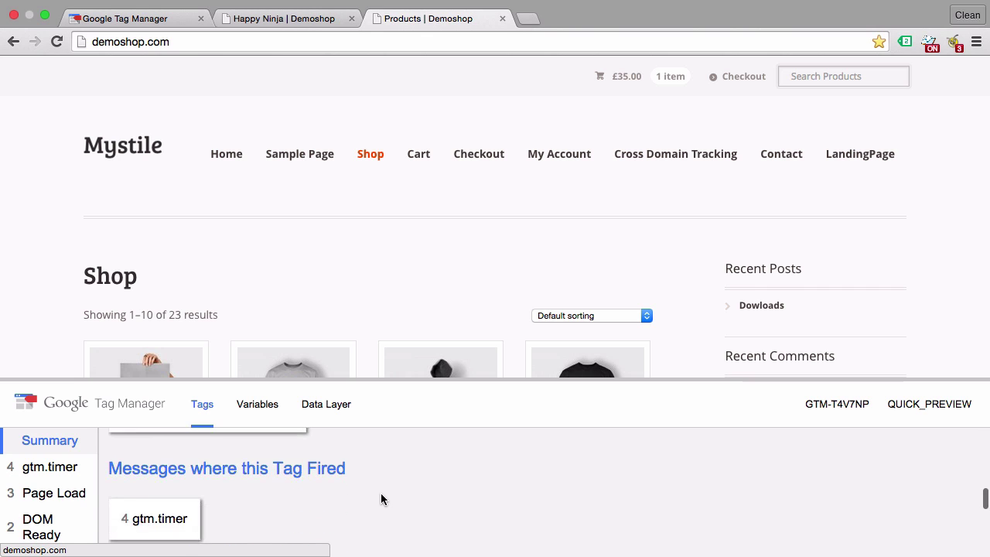
pyautogui.scroll(-5, 382, 498)
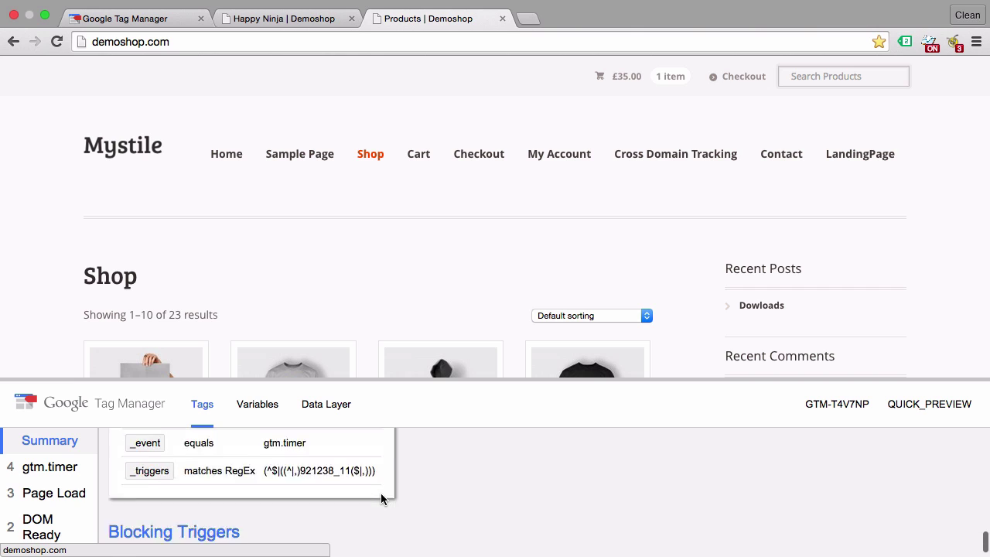
pyautogui.scroll(3, 382, 498)
pyautogui.scroll(-1, 380, 493)
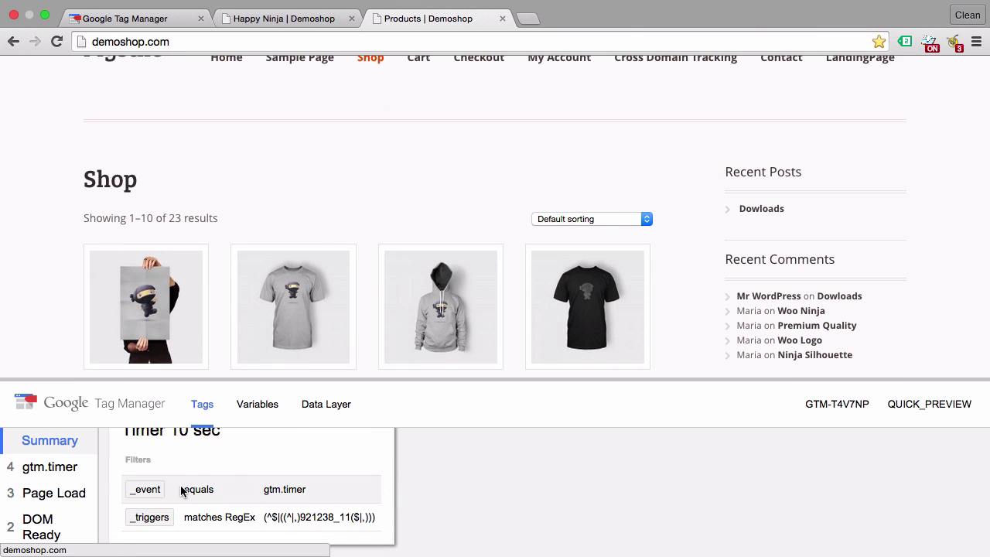
pyautogui.scroll(3, 432, 472)
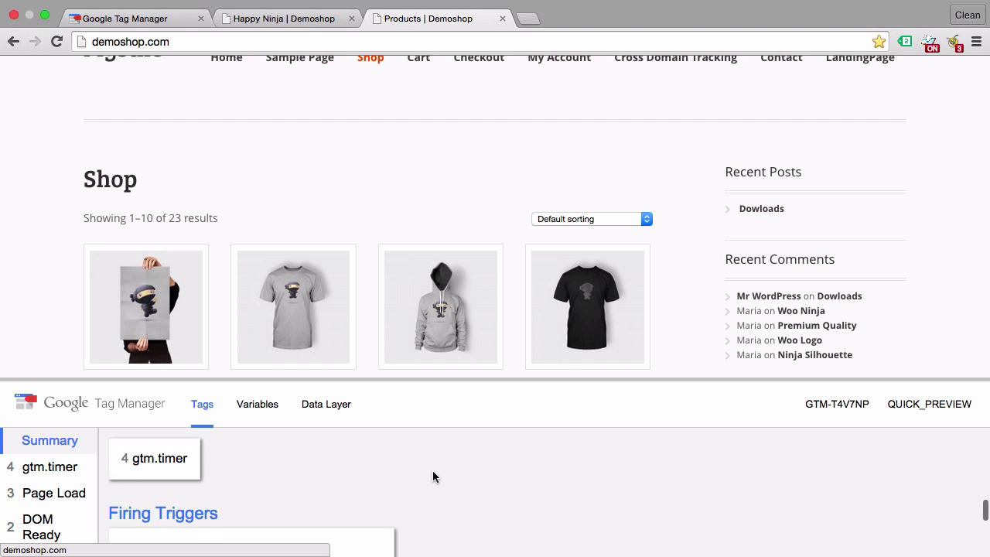
pyautogui.scroll(-3, 38, 511)
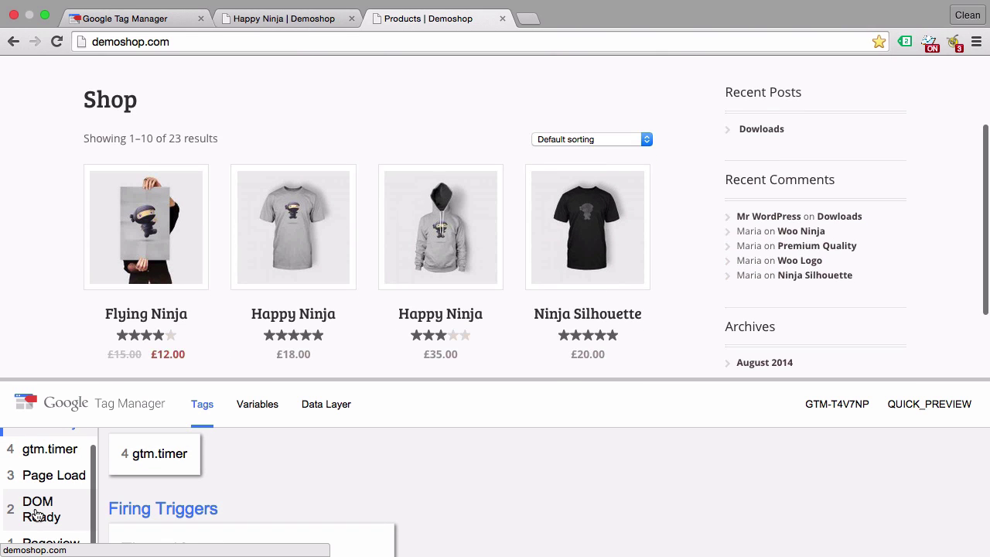
# Open the Event Landingpage - GA - Landingpage tag for the Pageview event and examine its Landing Page trigger filters.
pyautogui.click(40, 541)
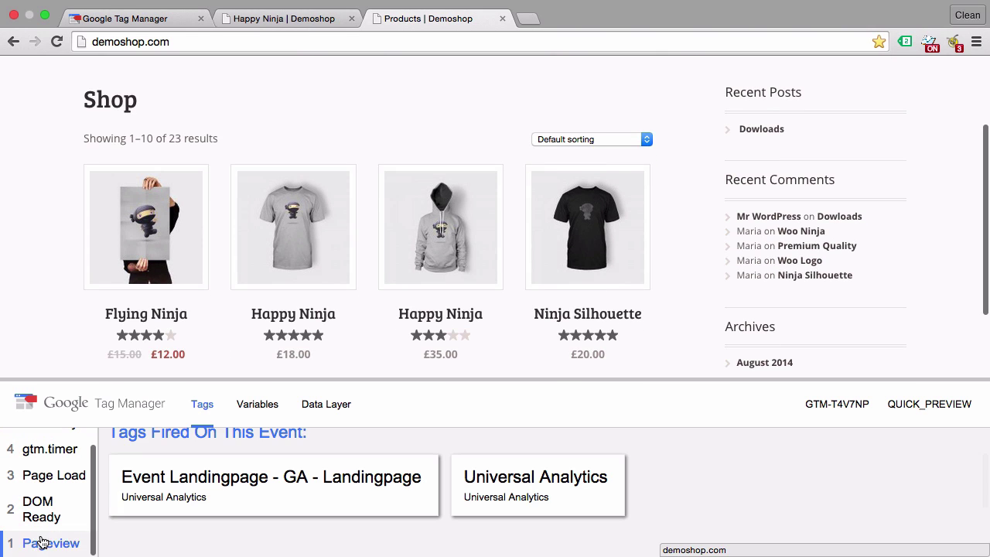
pyautogui.click(236, 495)
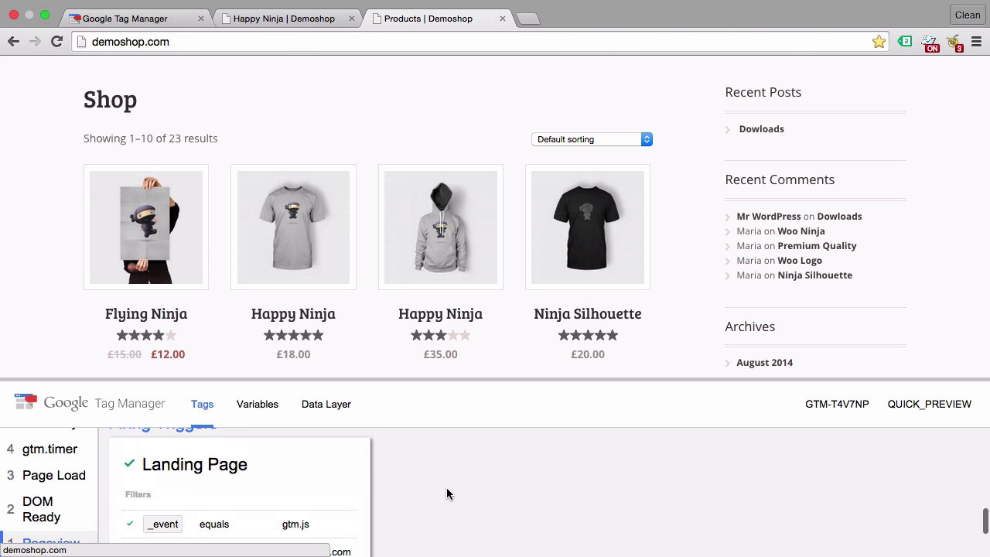
pyautogui.scroll(1, 446, 494)
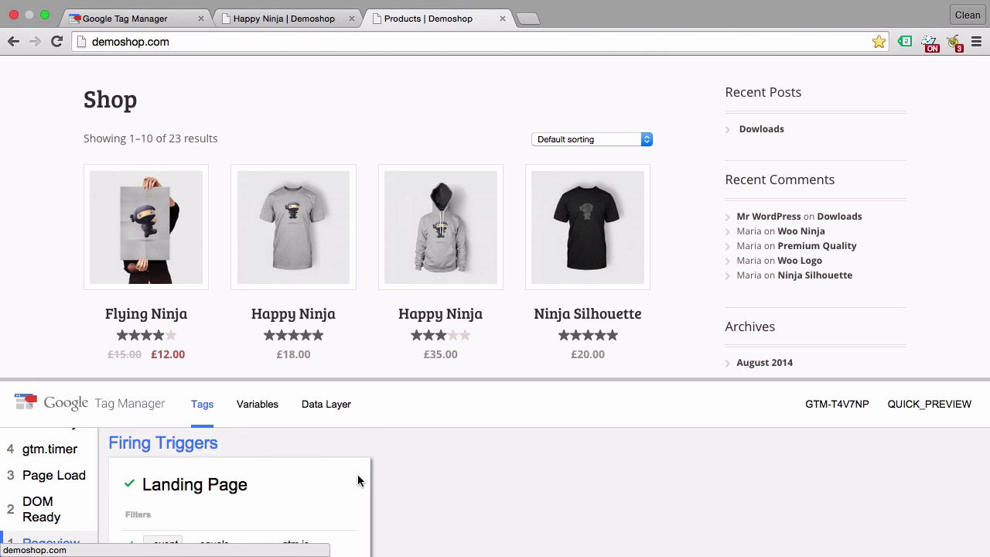
pyautogui.scroll(-3, 416, 499)
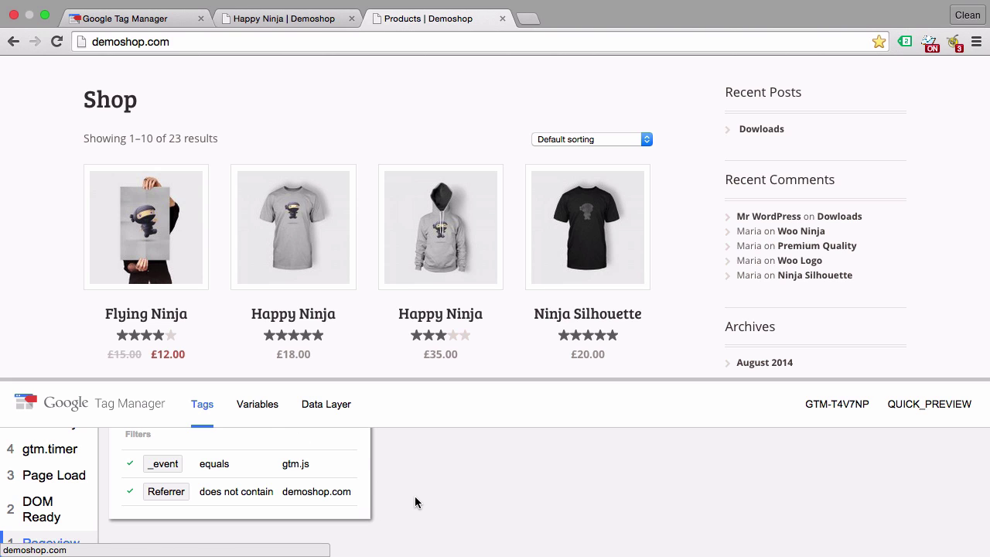
pyautogui.scroll(2, 415, 499)
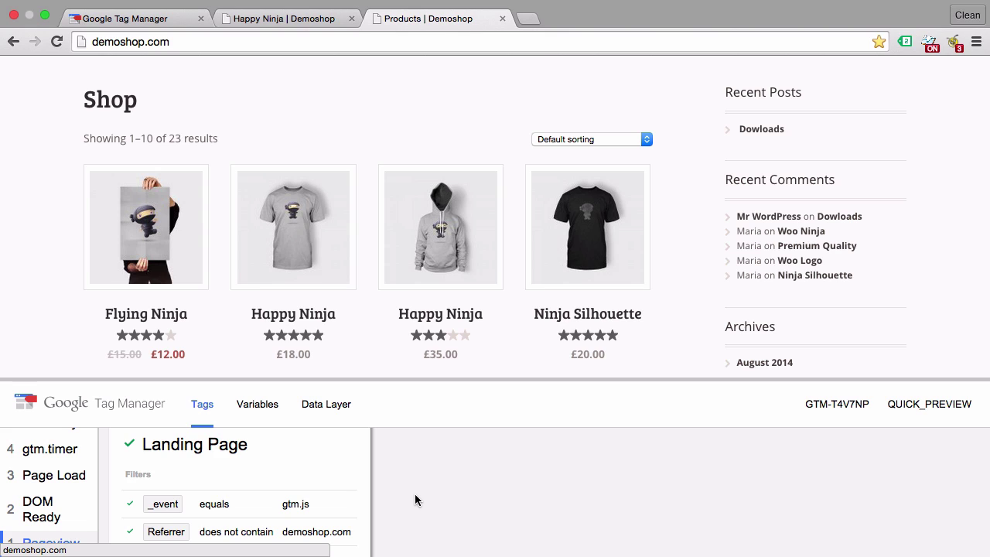